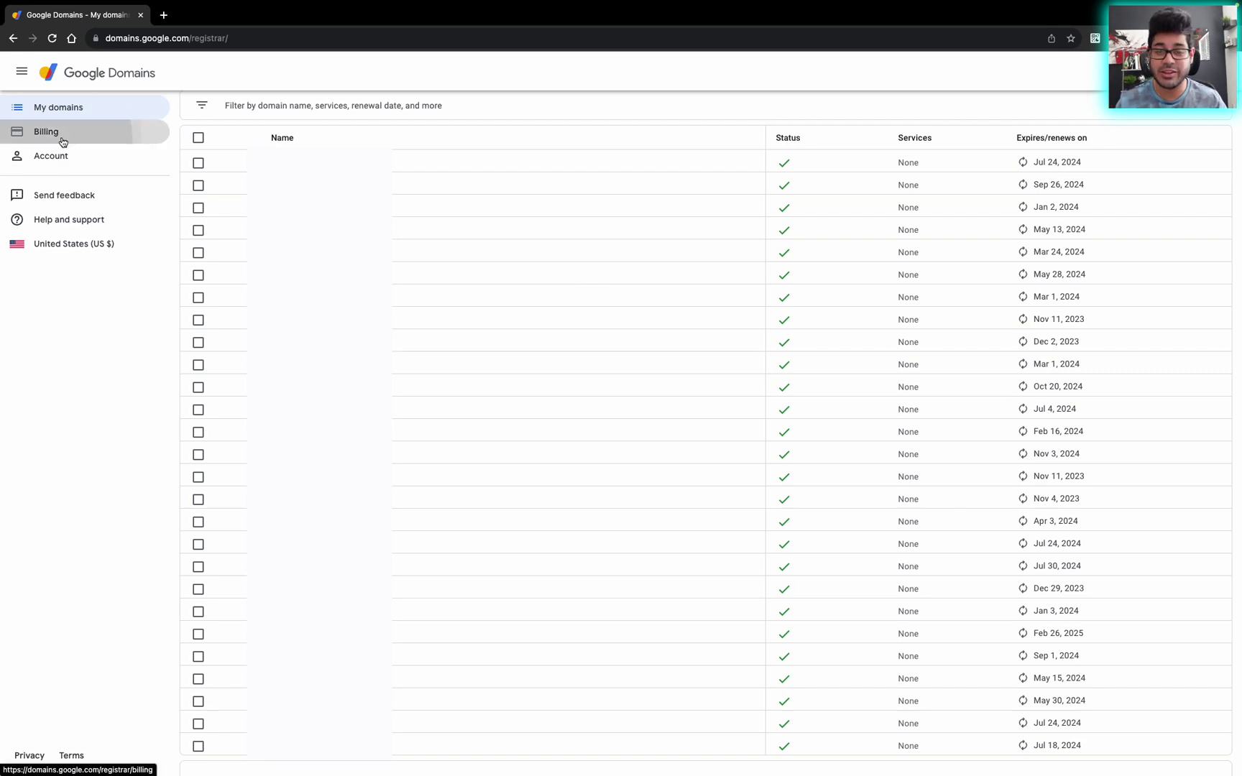
# Review the Google Domains billing history and scroll through the receipts.
pyautogui.click(61, 139)
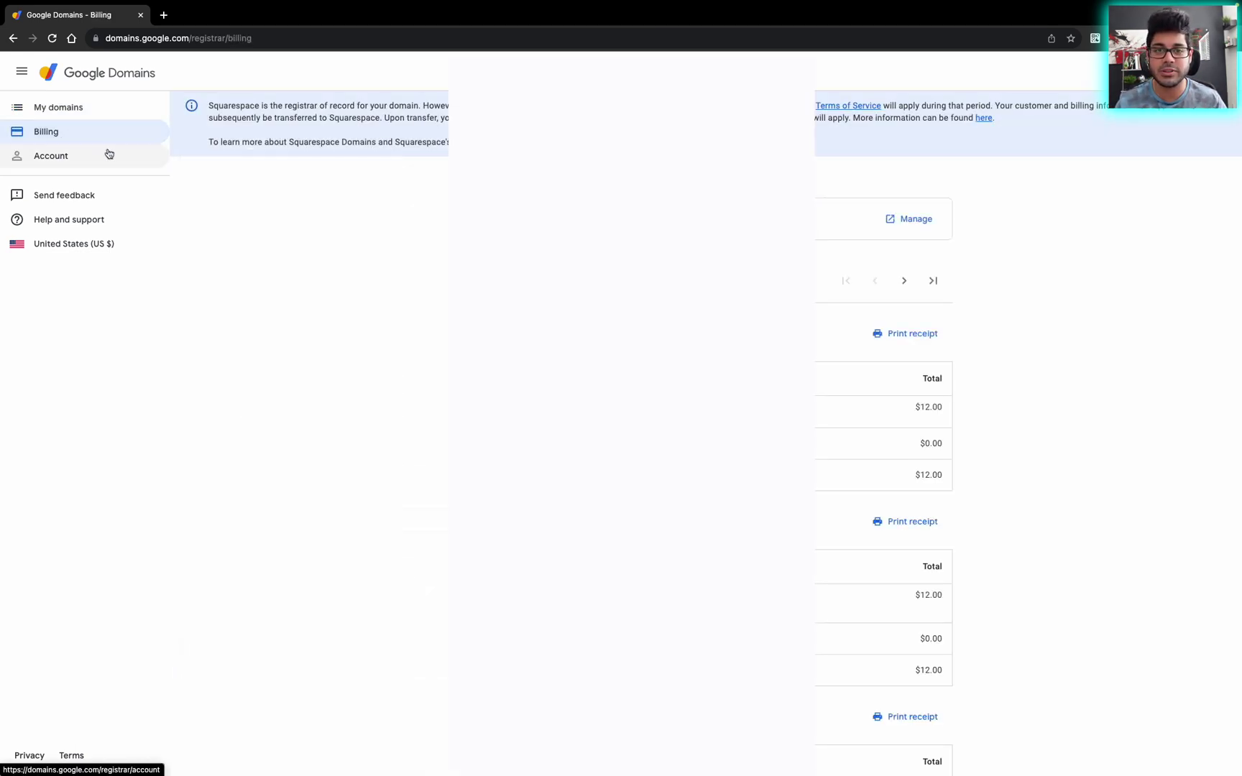
pyautogui.scroll(-5, 151, 196)
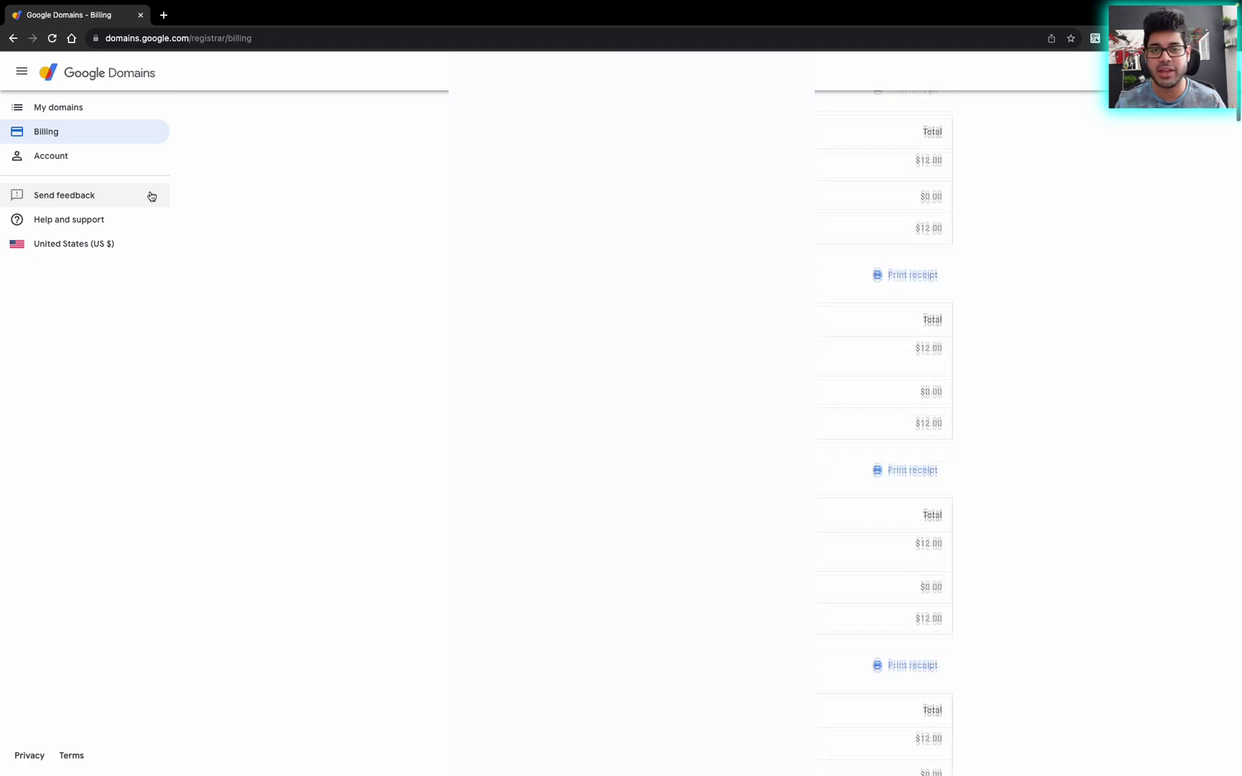
pyautogui.scroll(5, 150, 195)
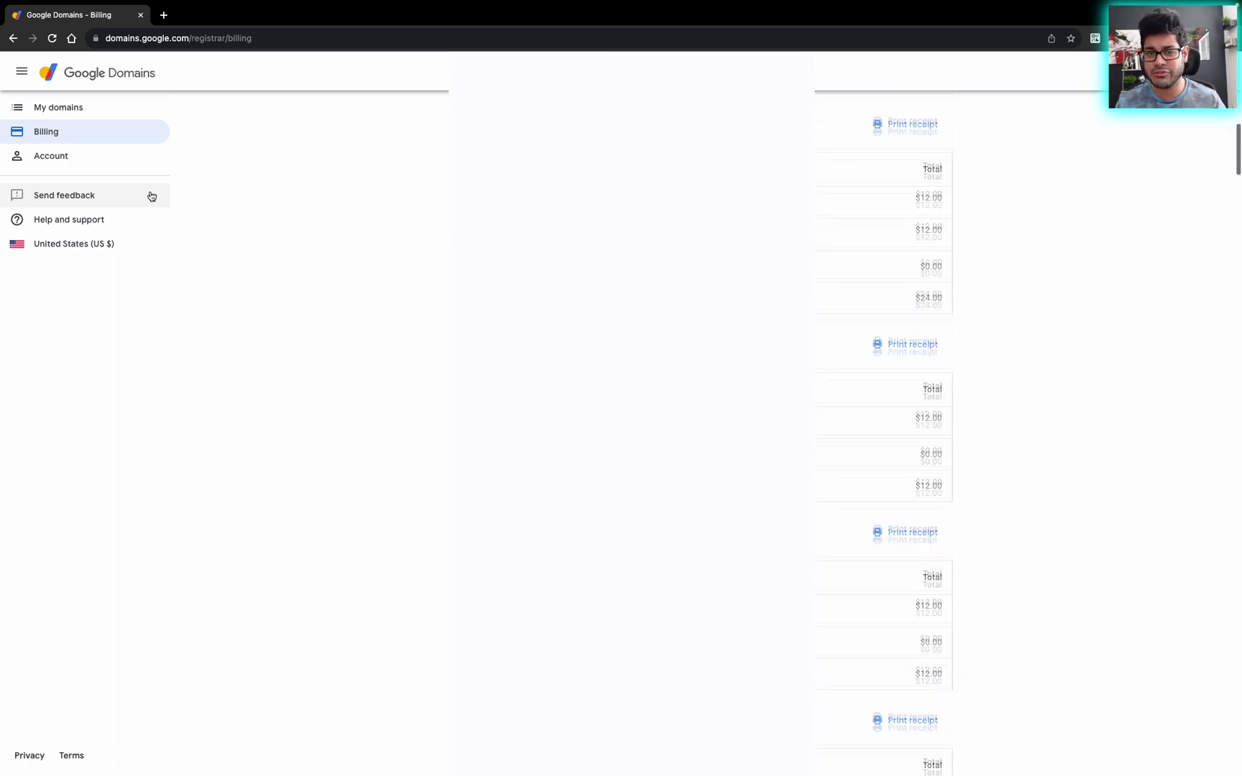
# Open account settings and highlight the line saying Google stopped new domain registrations.
pyautogui.click(66, 158)
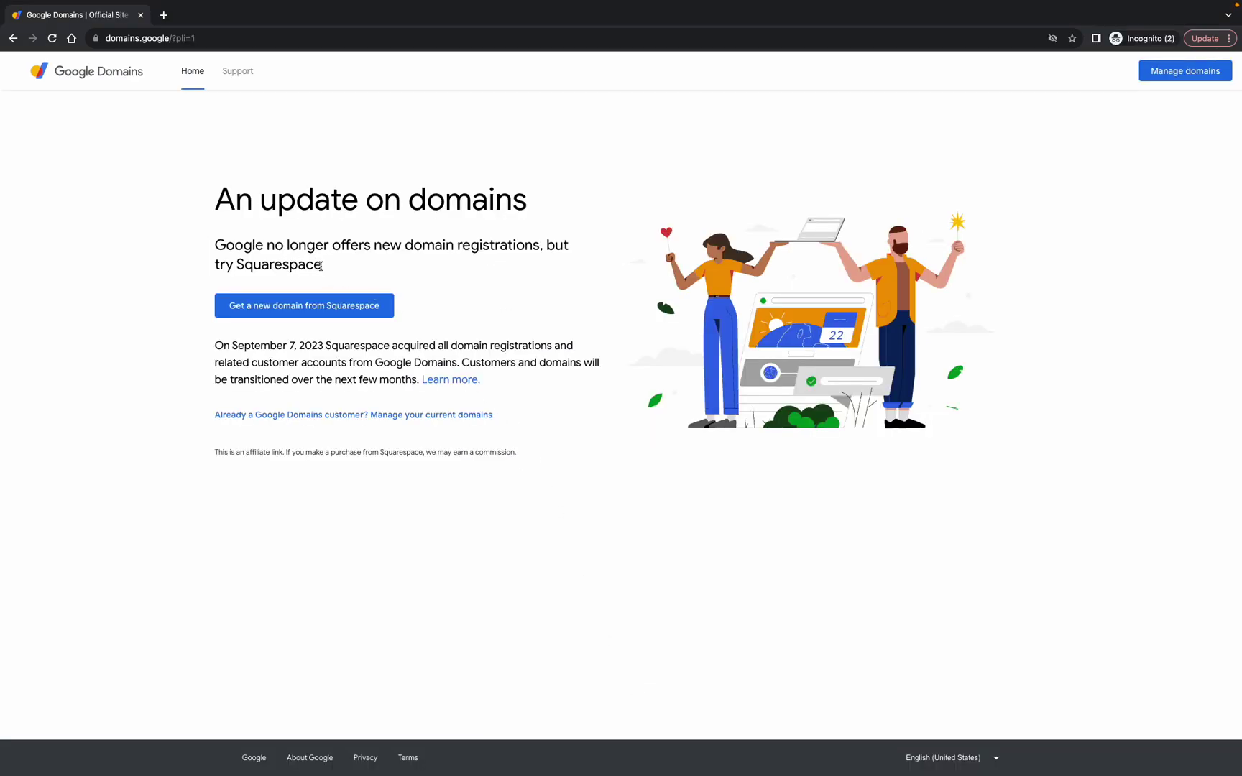
pyautogui.moveTo(321, 265); pyautogui.dragTo(215, 244)
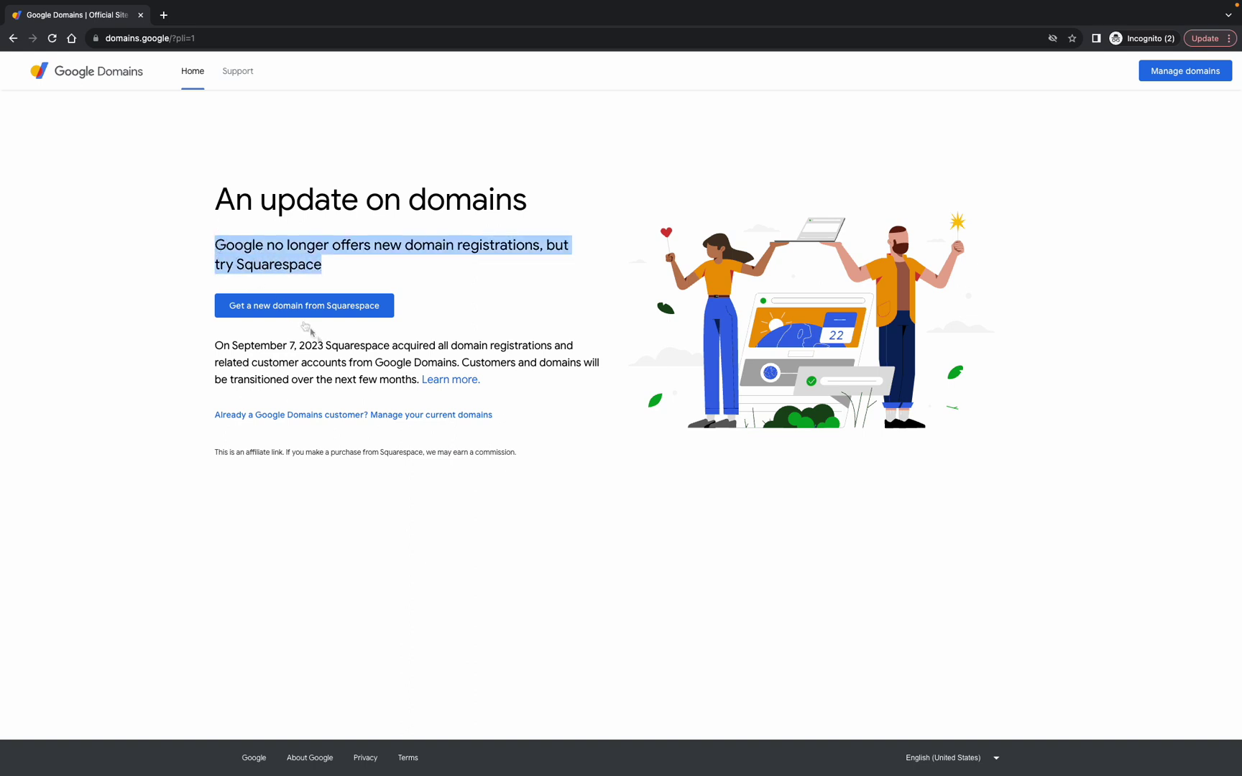
pyautogui.click(332, 358)
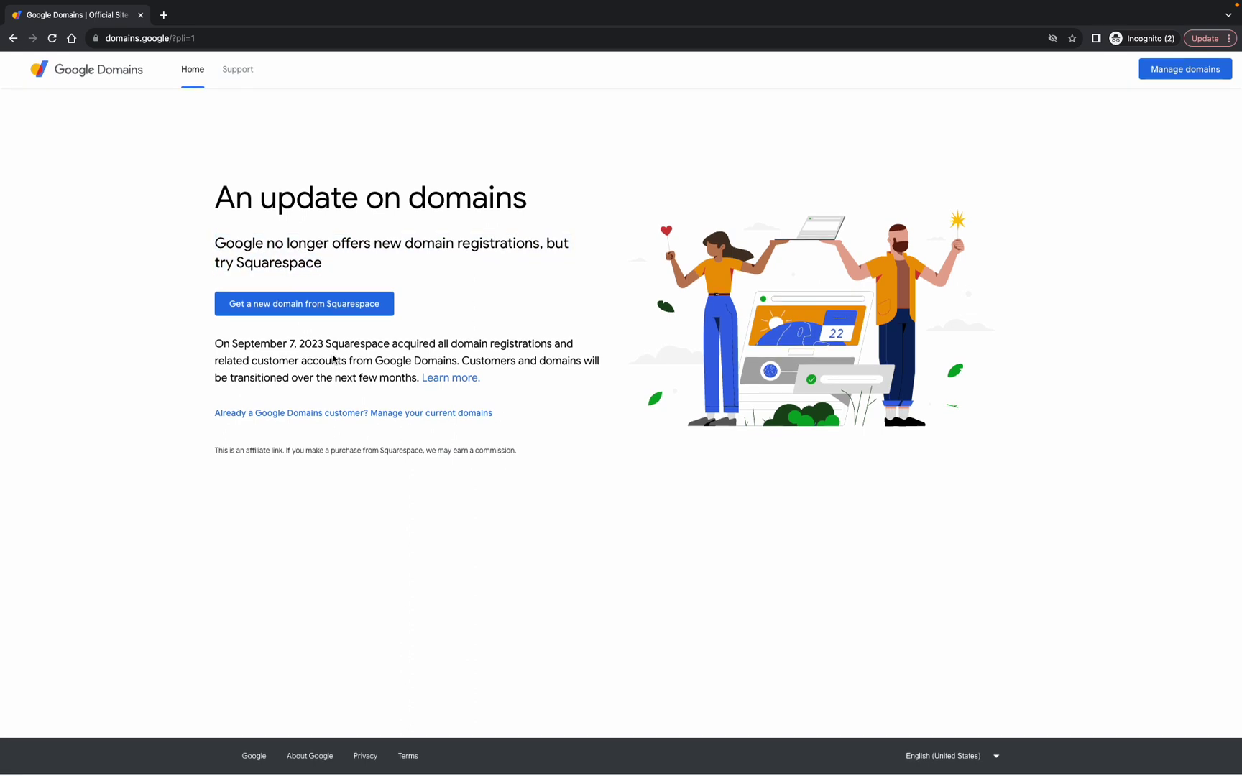
# Go to Squarespace Domains and scroll down to the 'Coming from Google Domains?' section.
pyautogui.click(307, 415)
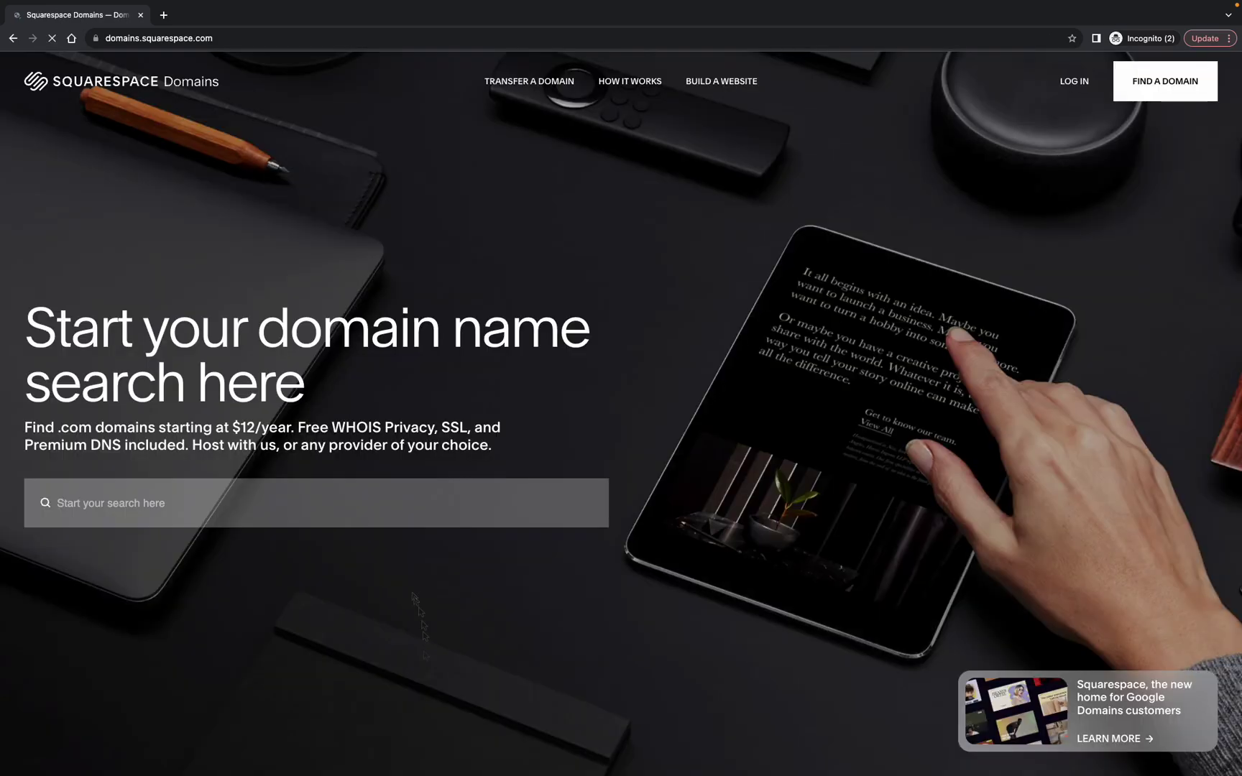
pyautogui.scroll(-3, 424, 696)
pyautogui.scroll(-2, 424, 701)
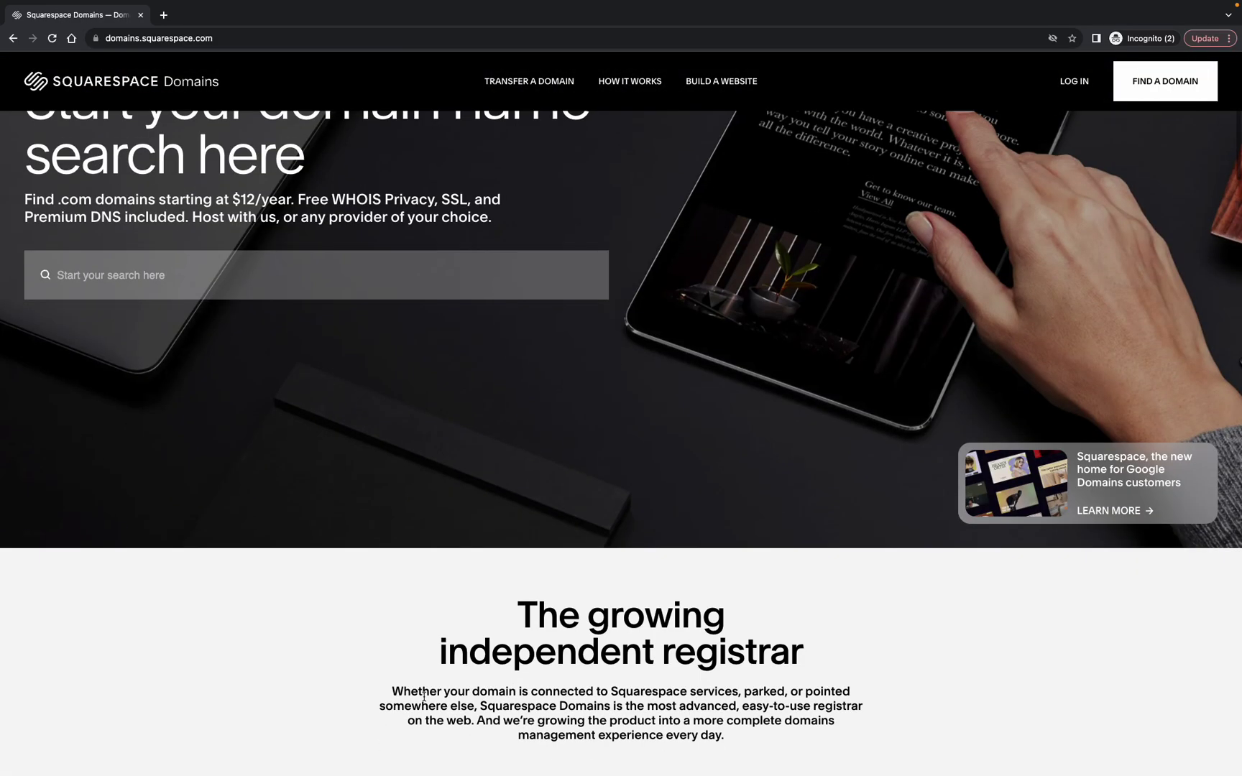
pyautogui.scroll(-20, 424, 697)
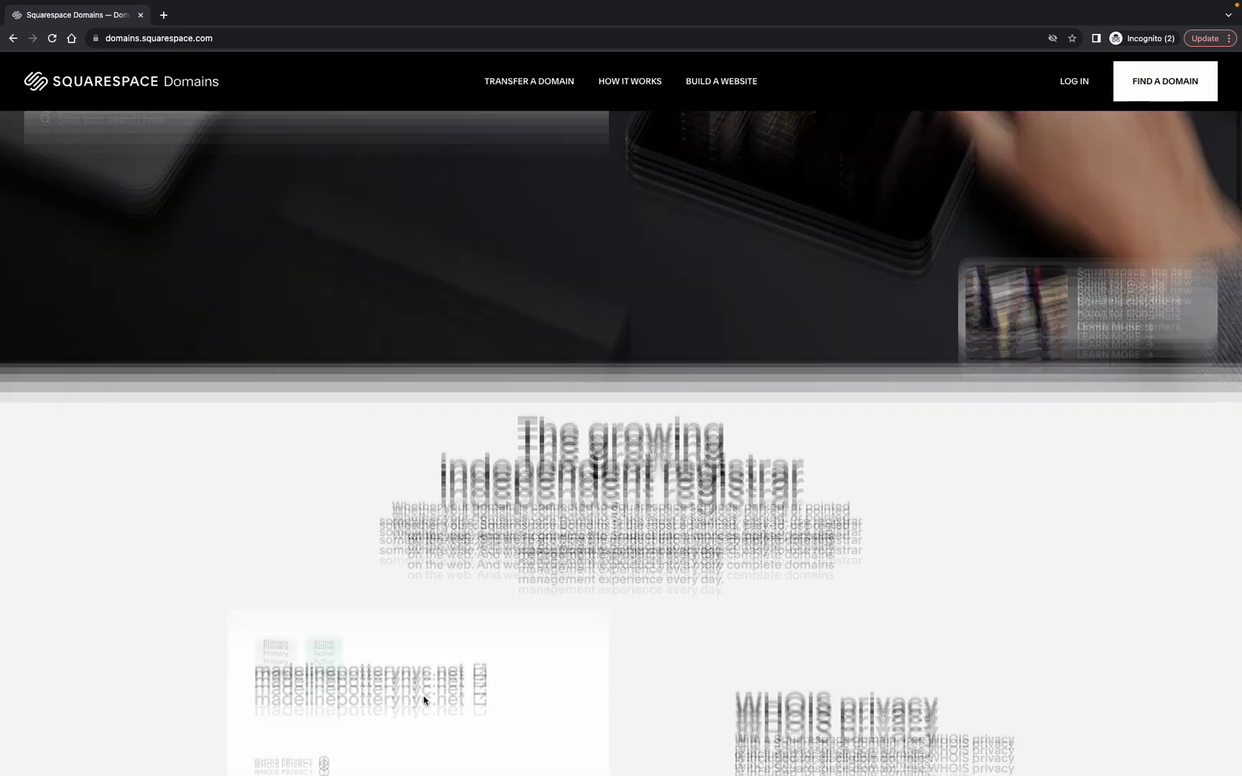
pyautogui.scroll(-10, 423, 697)
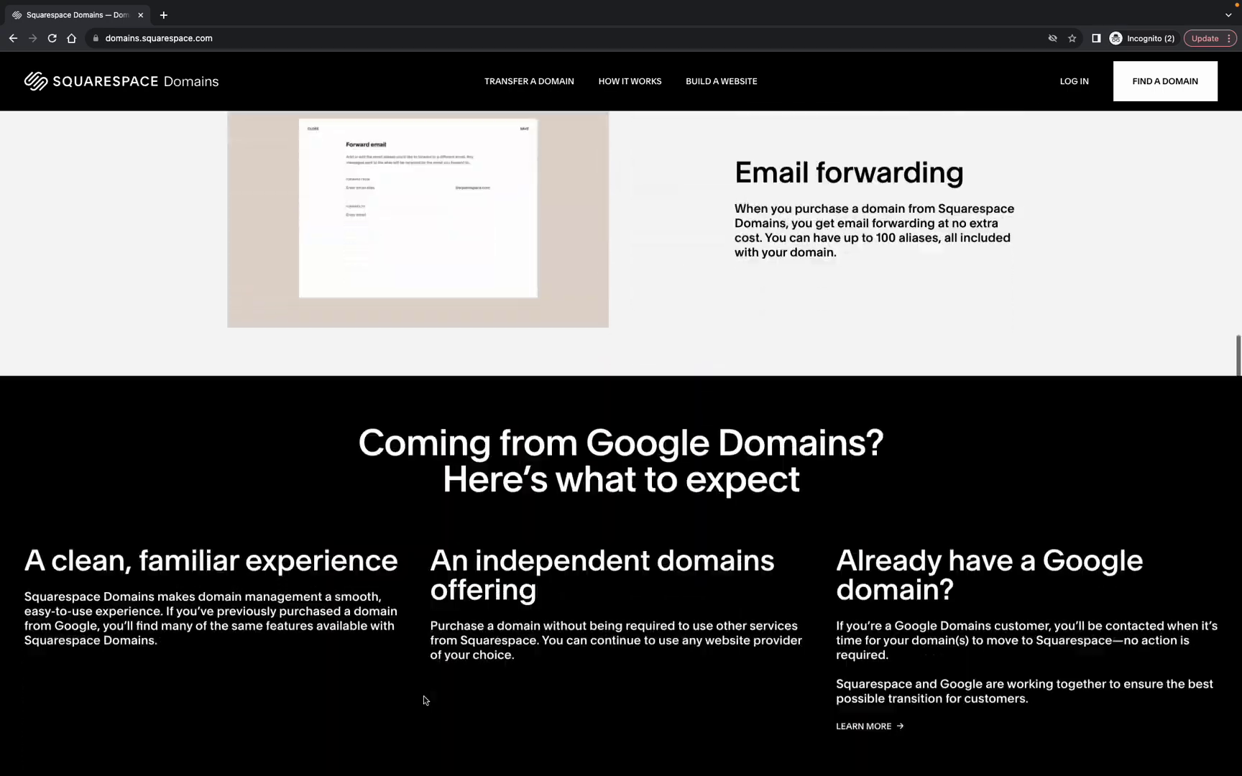
pyautogui.scroll(4, 423, 697)
pyautogui.scroll(-2, 423, 700)
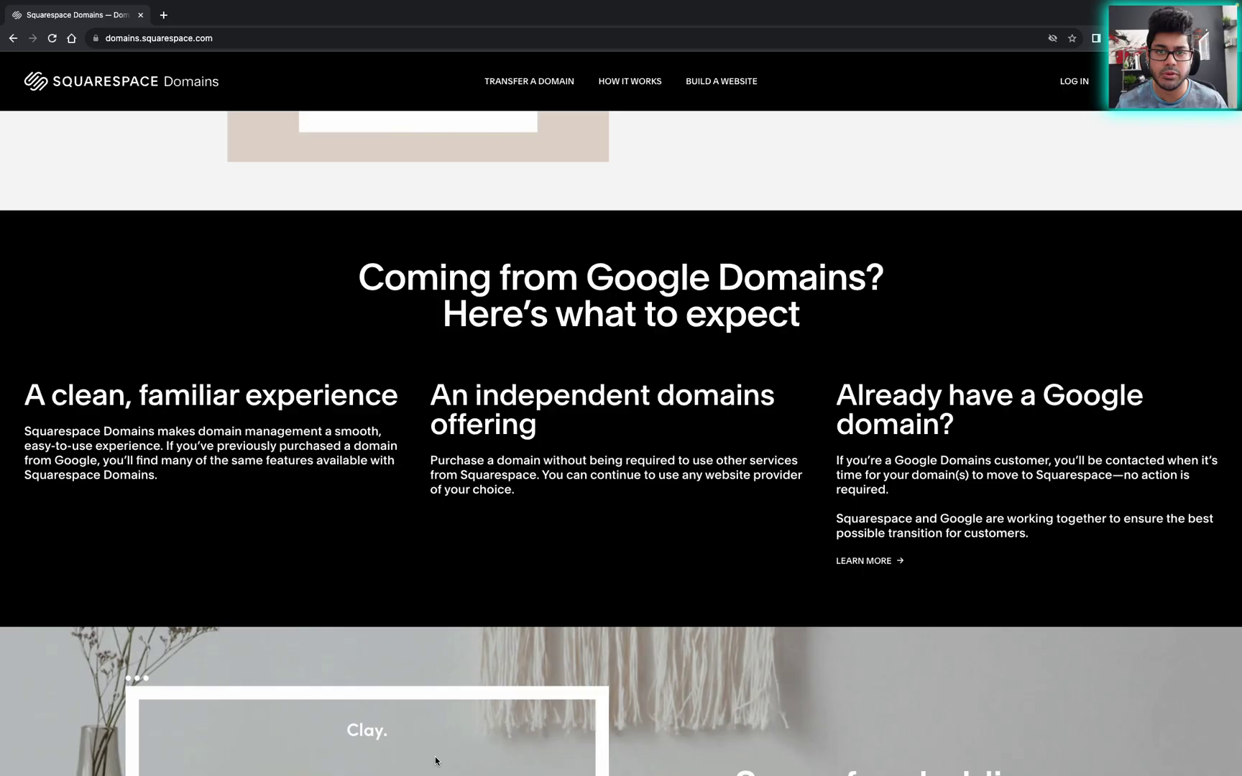
pyautogui.scroll(-2, 435, 758)
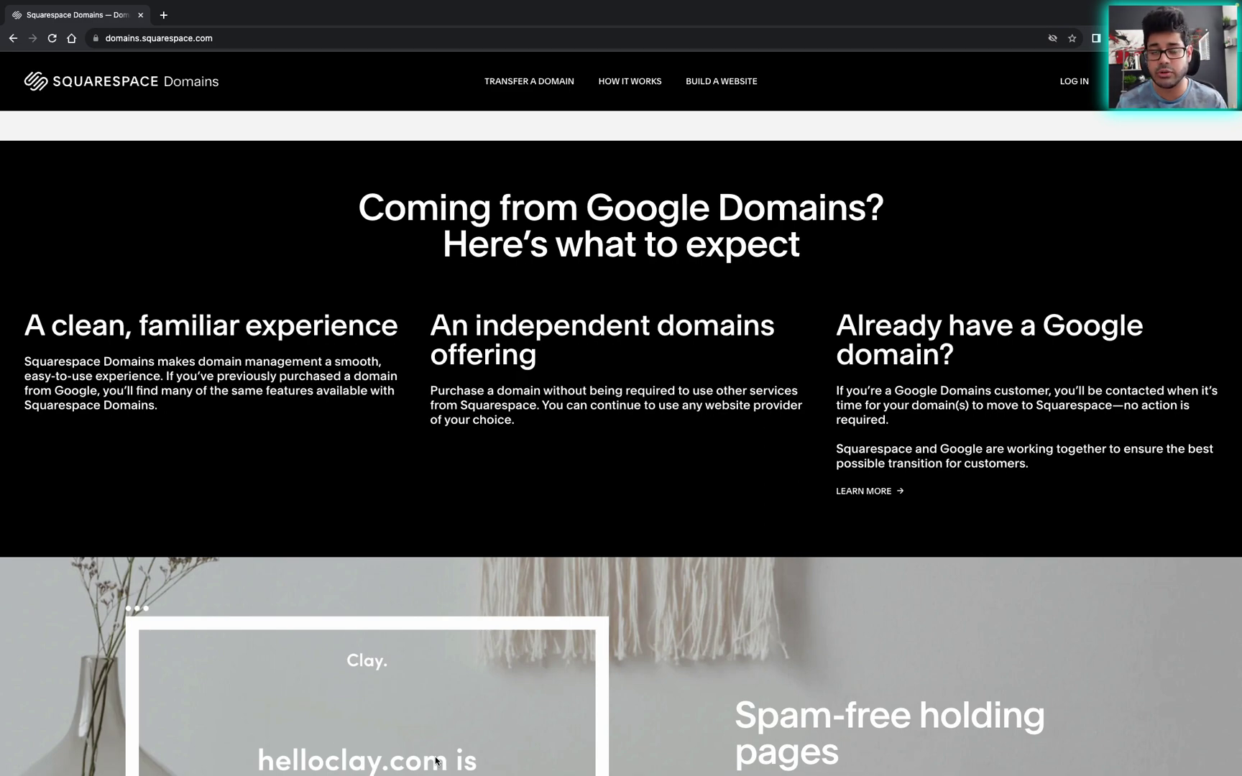
pyautogui.scroll(-5, 435, 760)
pyautogui.scroll(-12, 438, 743)
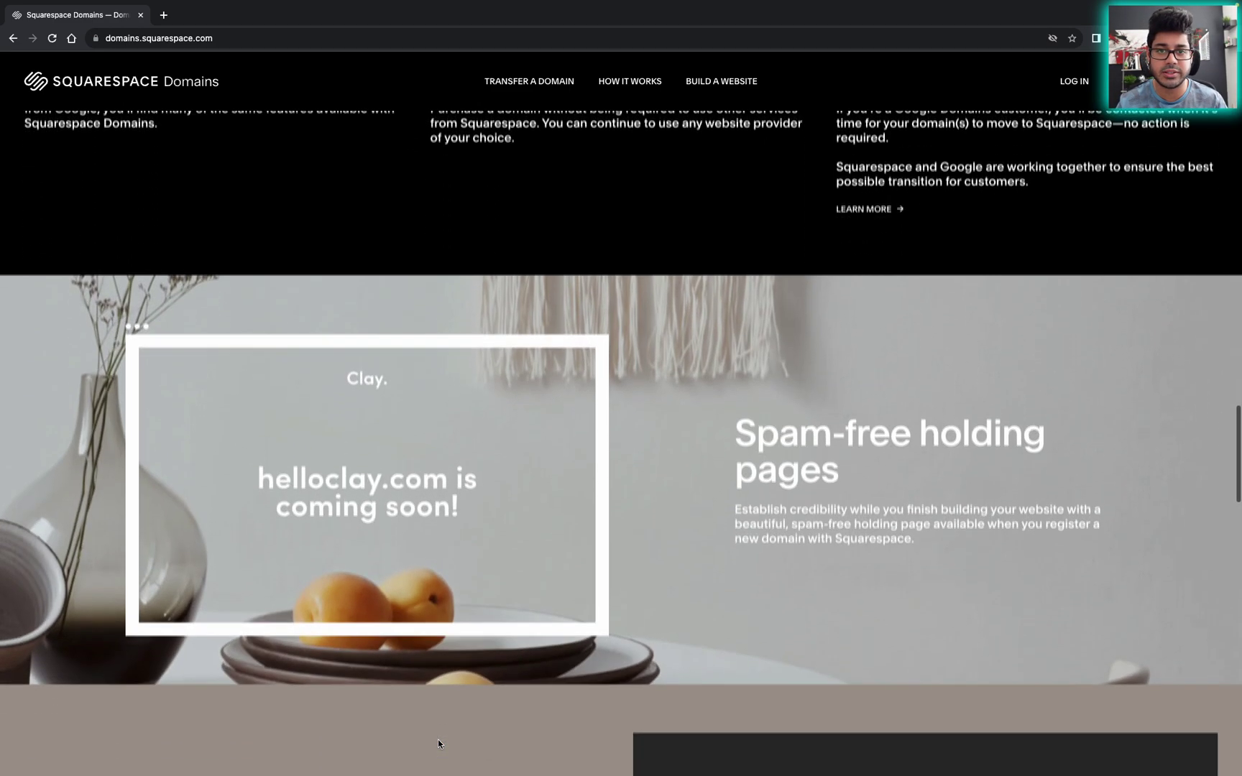
pyautogui.scroll(-10, 443, 729)
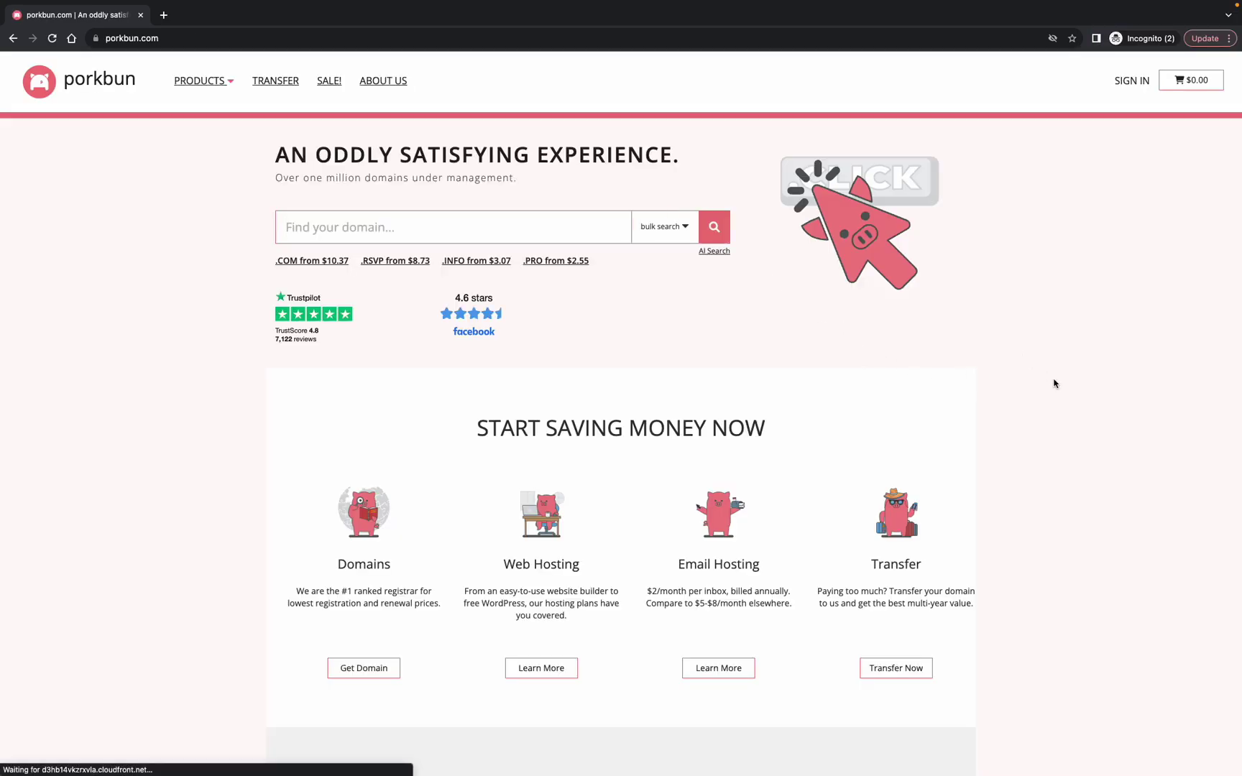
pyautogui.scroll(-2, 1054, 382)
pyautogui.scroll(-4, 1053, 383)
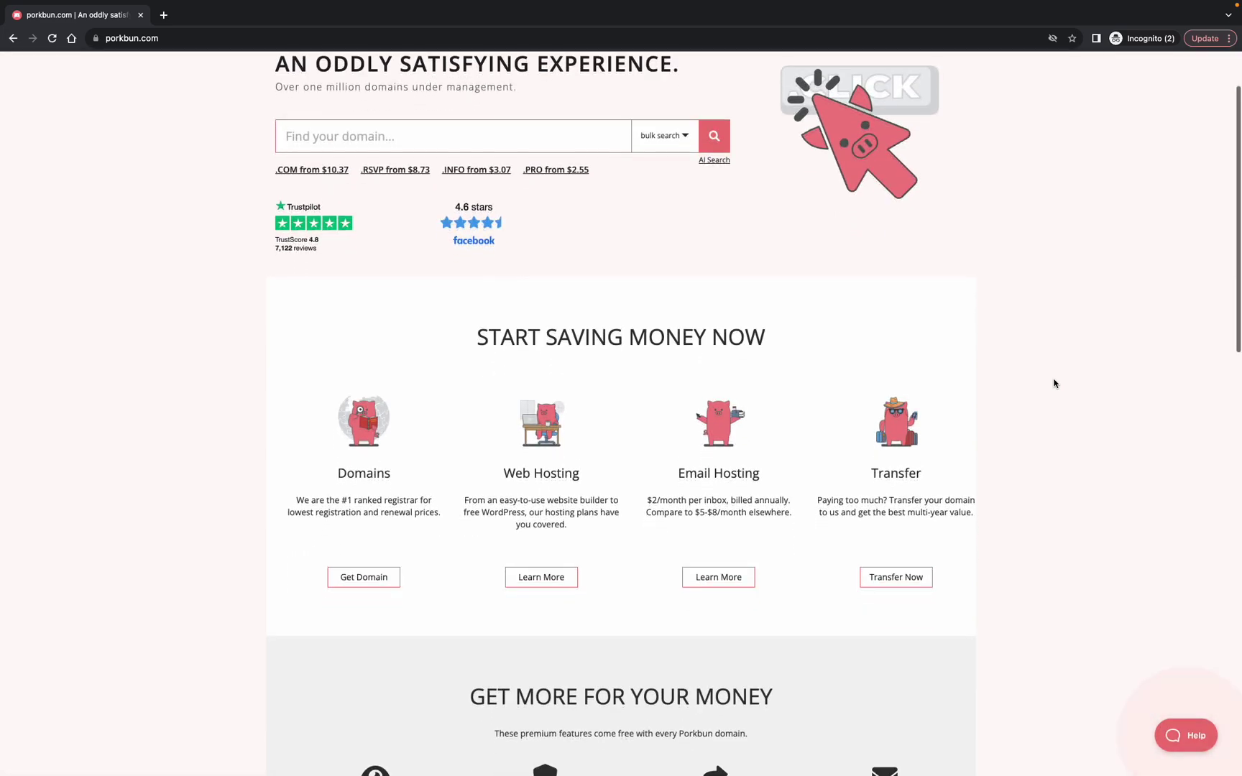
pyautogui.scroll(-8, 1054, 383)
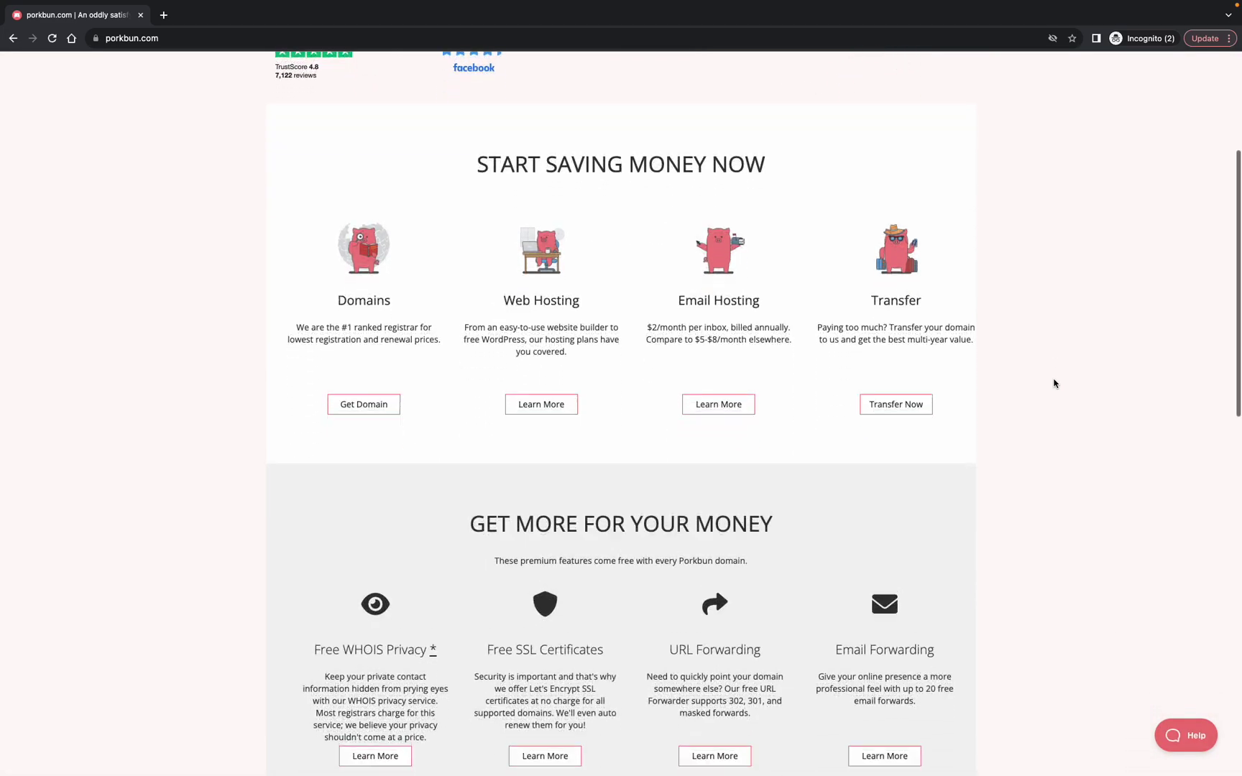
pyautogui.scroll(-2, 1053, 383)
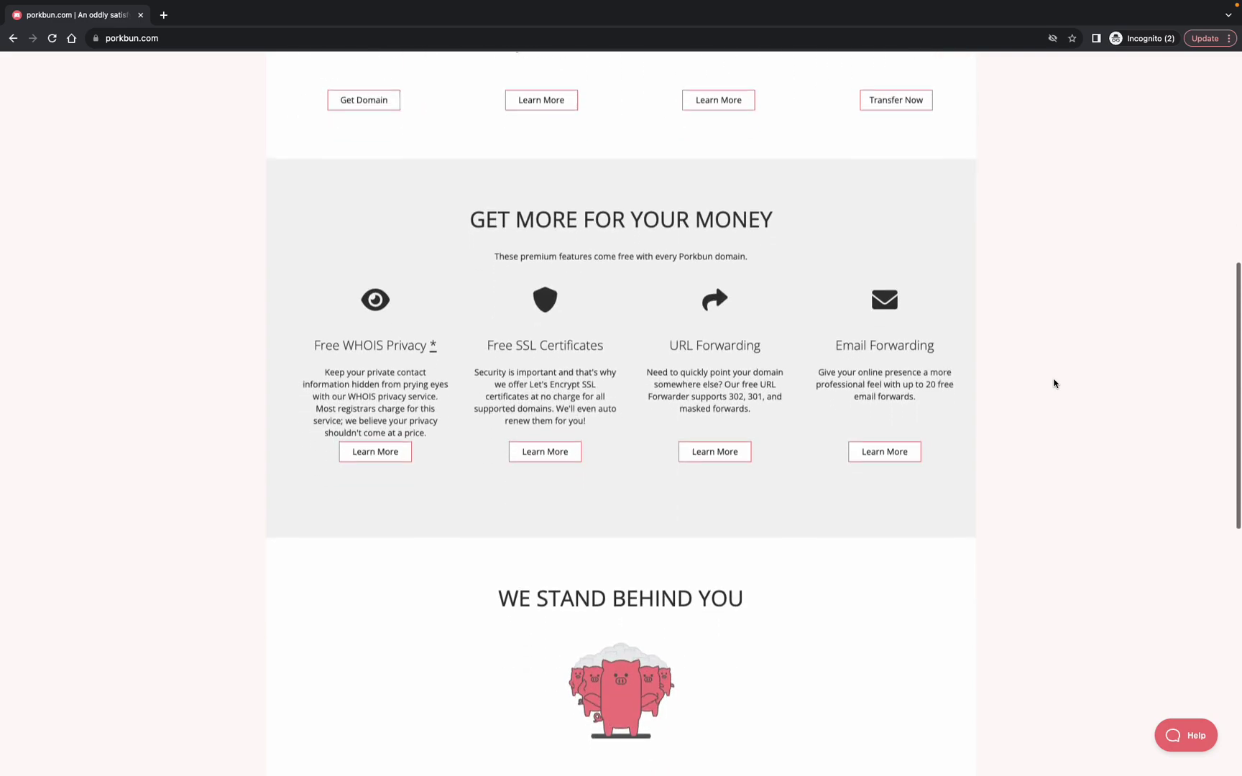
pyautogui.scroll(-7, 1053, 383)
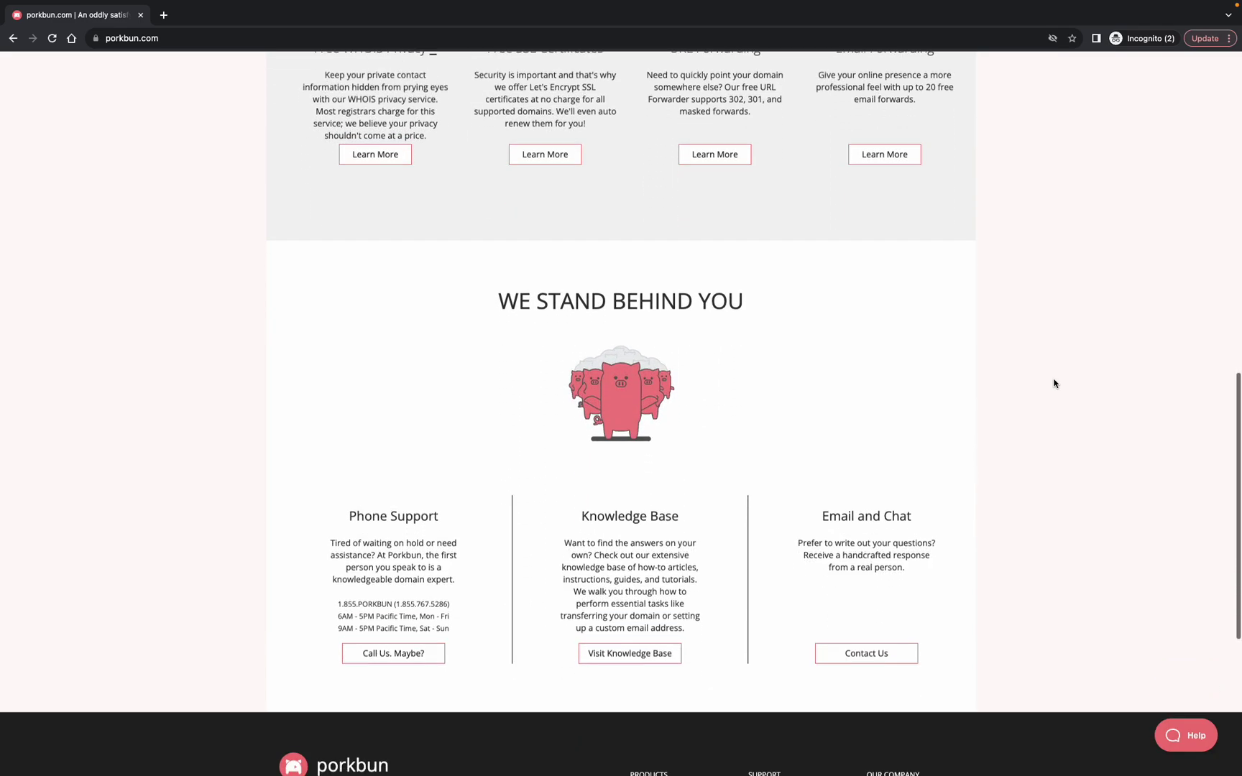
pyautogui.scroll(-4, 1053, 383)
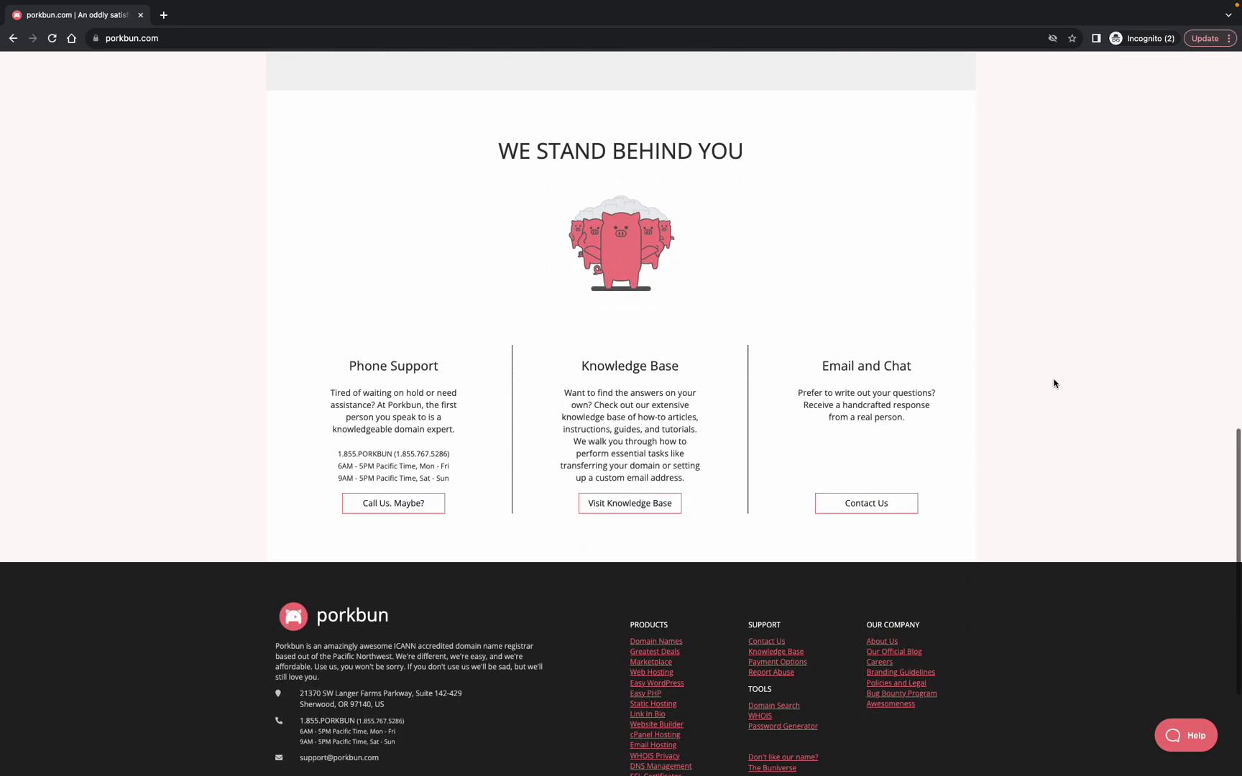
pyautogui.scroll(-3, 1053, 383)
pyautogui.scroll(-3, 1054, 383)
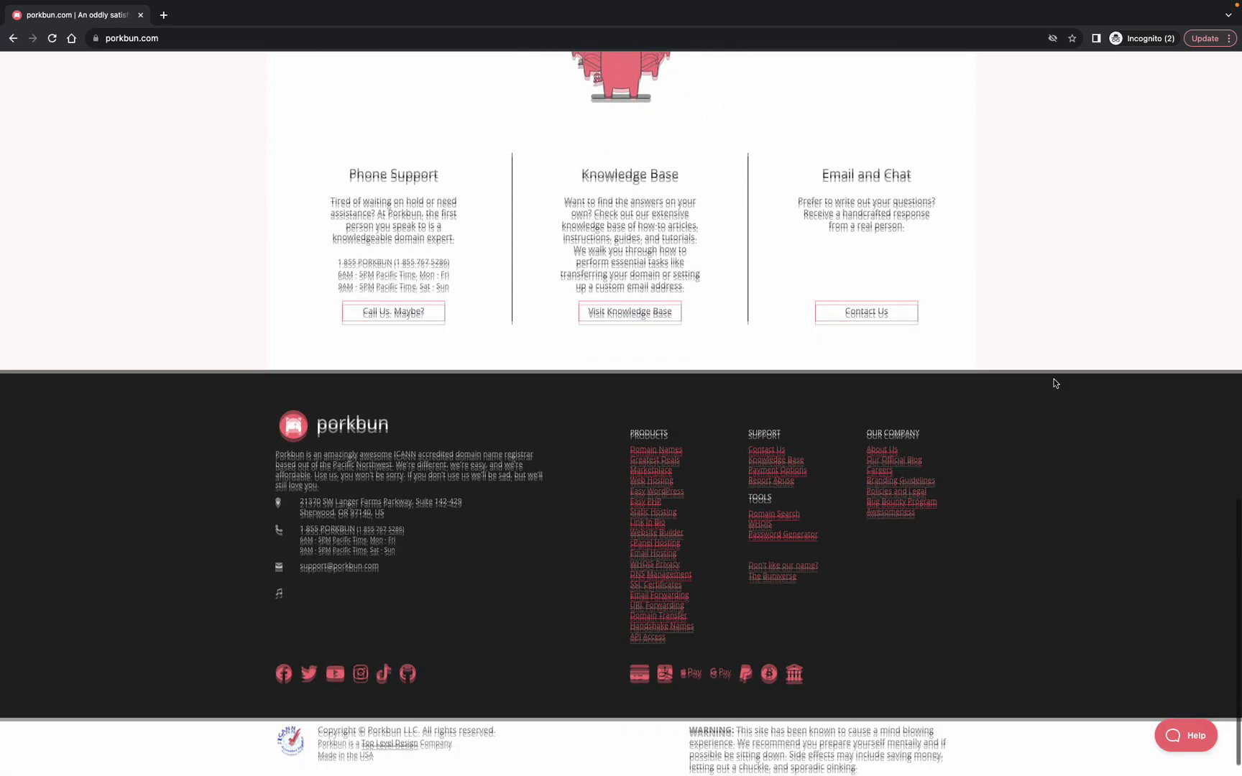
pyautogui.scroll(5, 1054, 383)
pyautogui.scroll(10, 1053, 383)
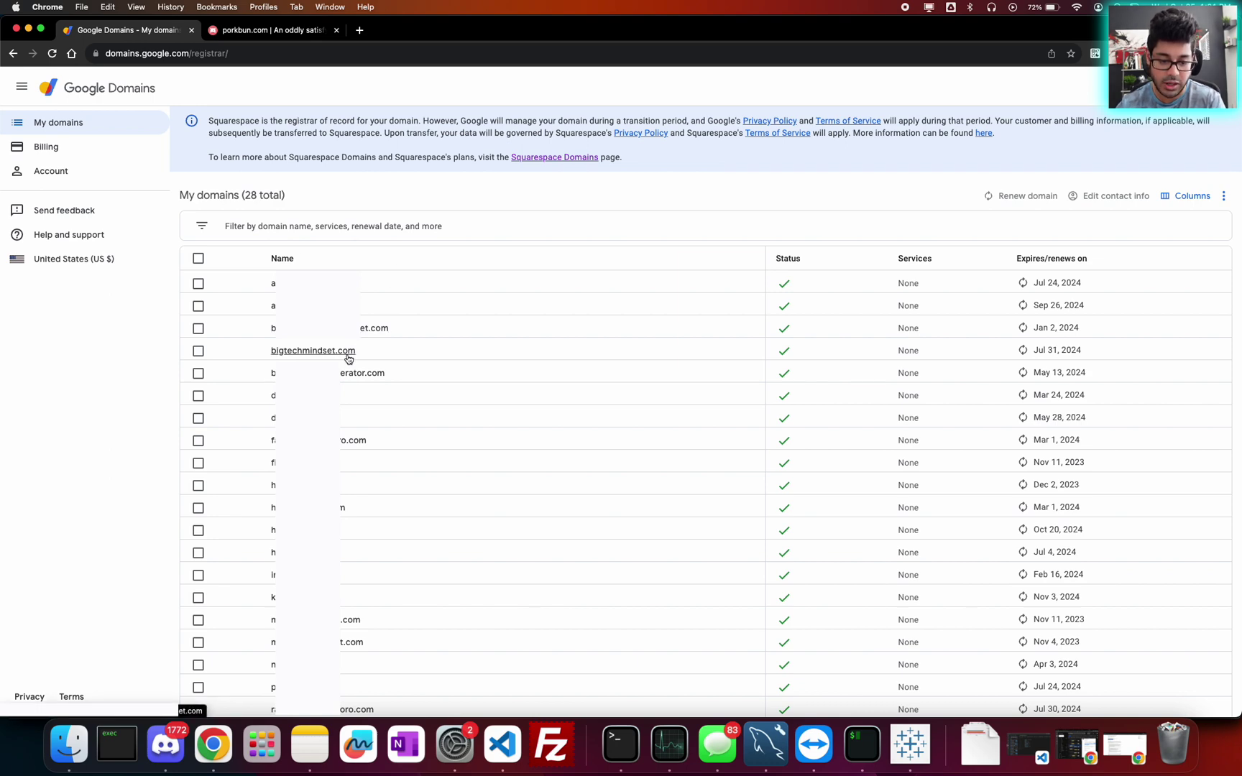
# Open the bigtechmindset.com overview, renewing July 31, 2024, then return to Porkbun.
pyautogui.click(348, 353)
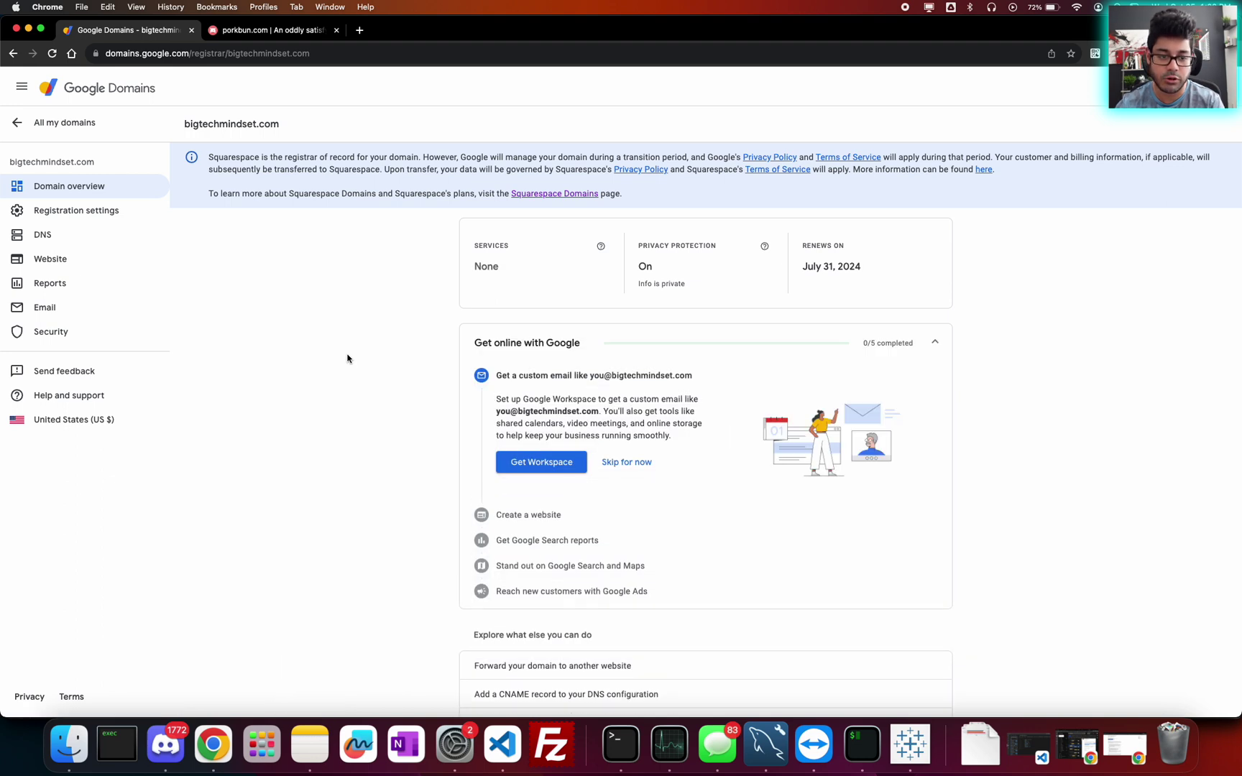
pyautogui.click(274, 38)
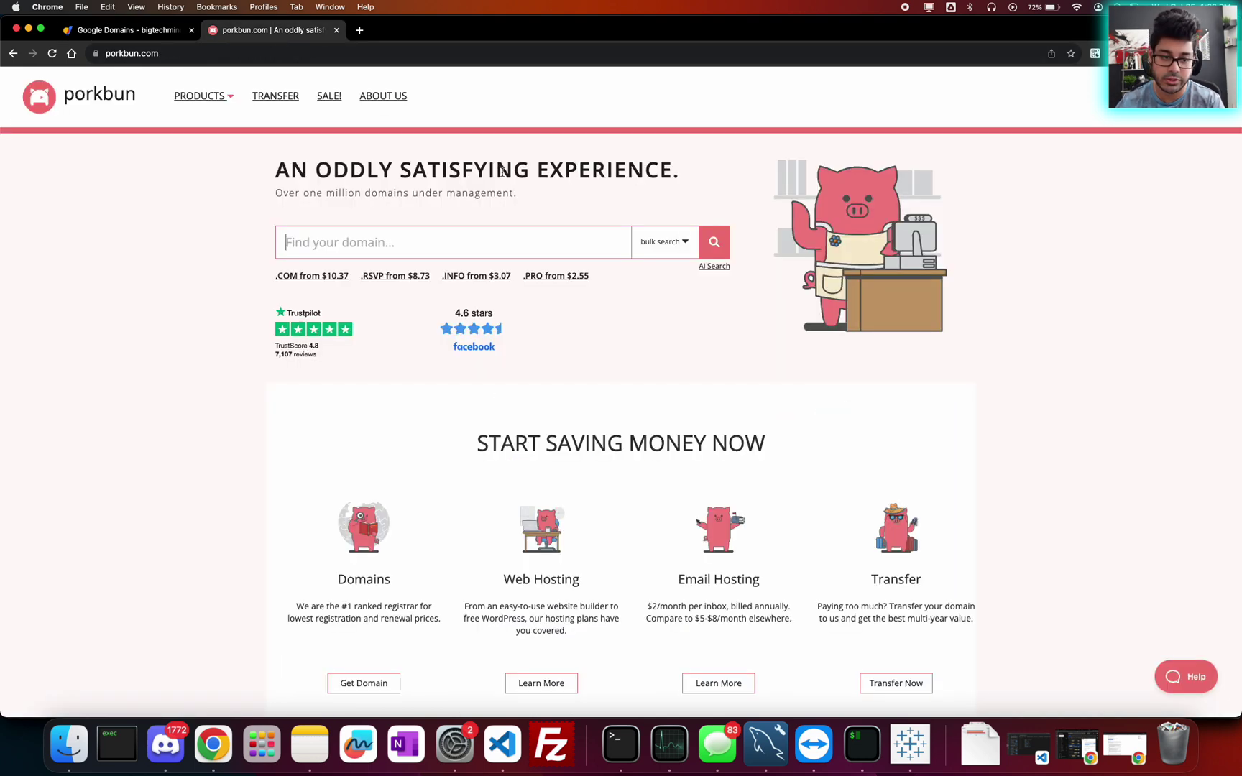
# Open Porkbun's Transfer page and highlight its heading.
pyautogui.click(275, 97)
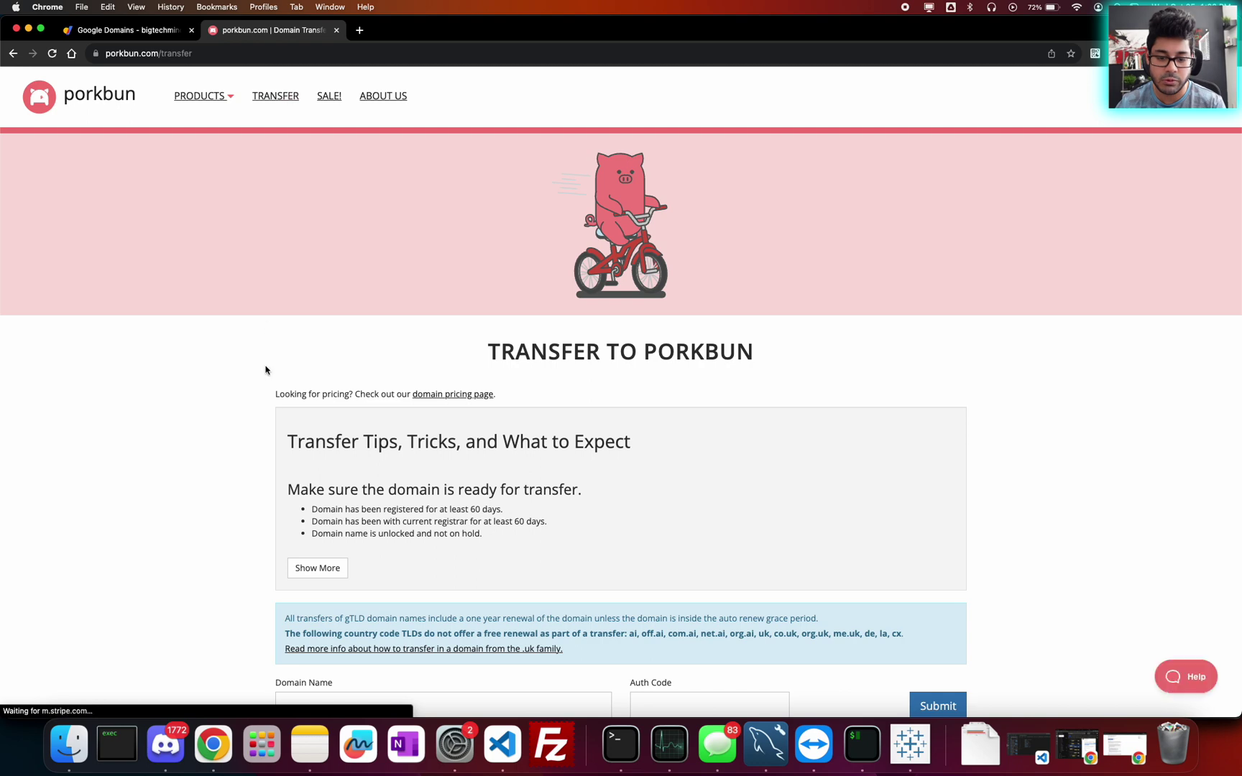
pyautogui.scroll(-3, 267, 371)
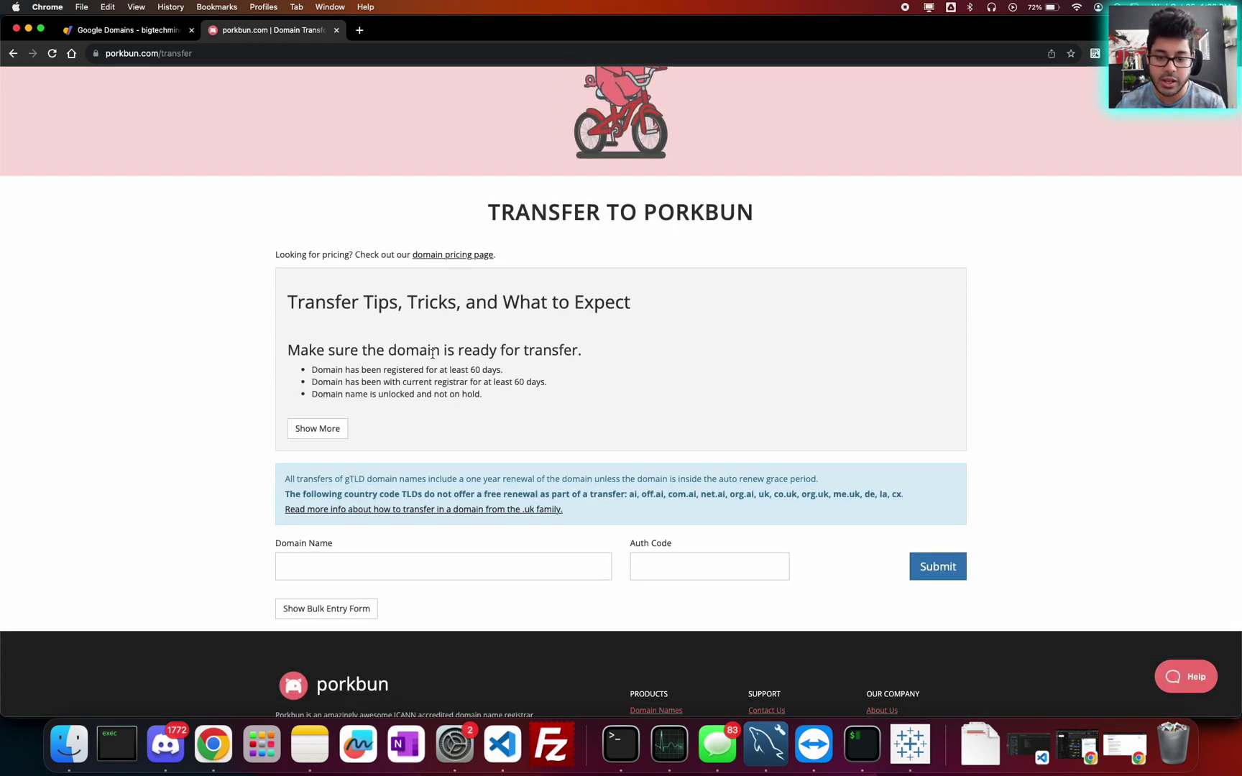
pyautogui.moveTo(491, 209); pyautogui.dragTo(733, 219)
pyautogui.click(424, 372)
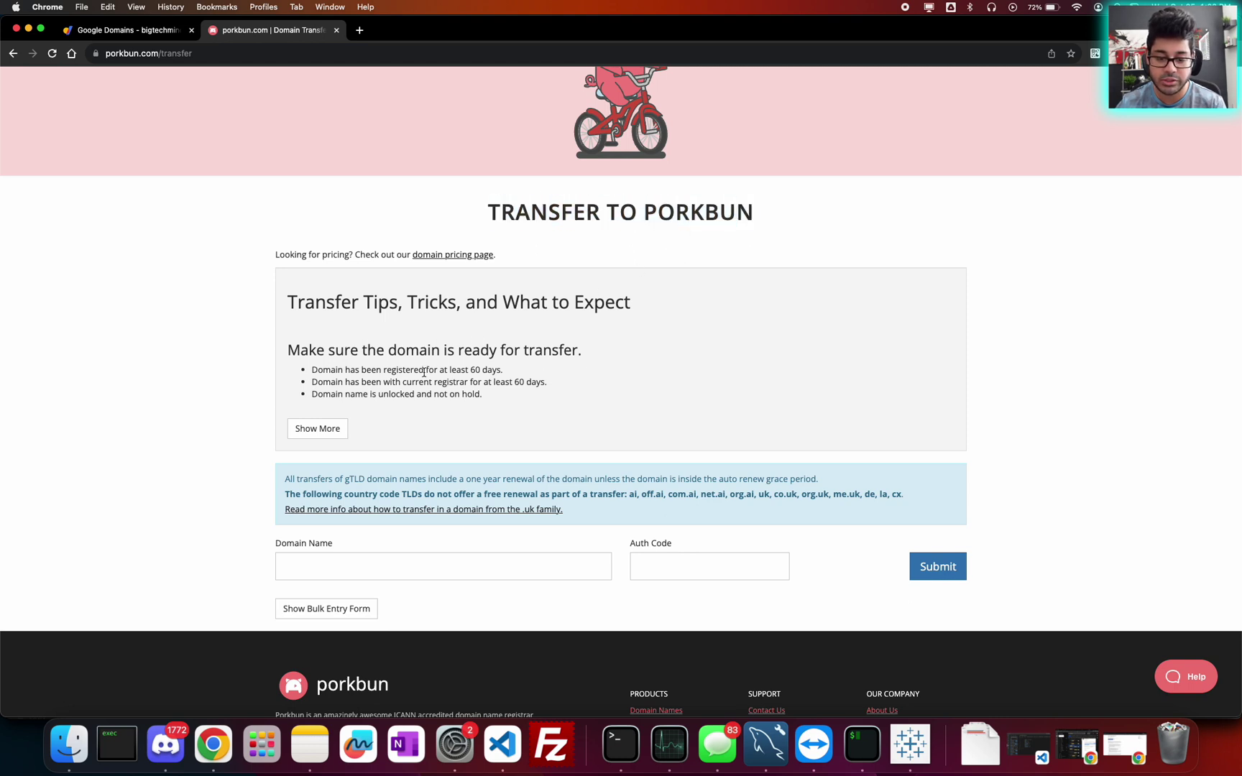
# Highlight the 60-day registration, 60-day current registrar, and unlocked/not-on-hold transfer requirements.
pyautogui.moveTo(311, 371); pyautogui.dragTo(508, 379)
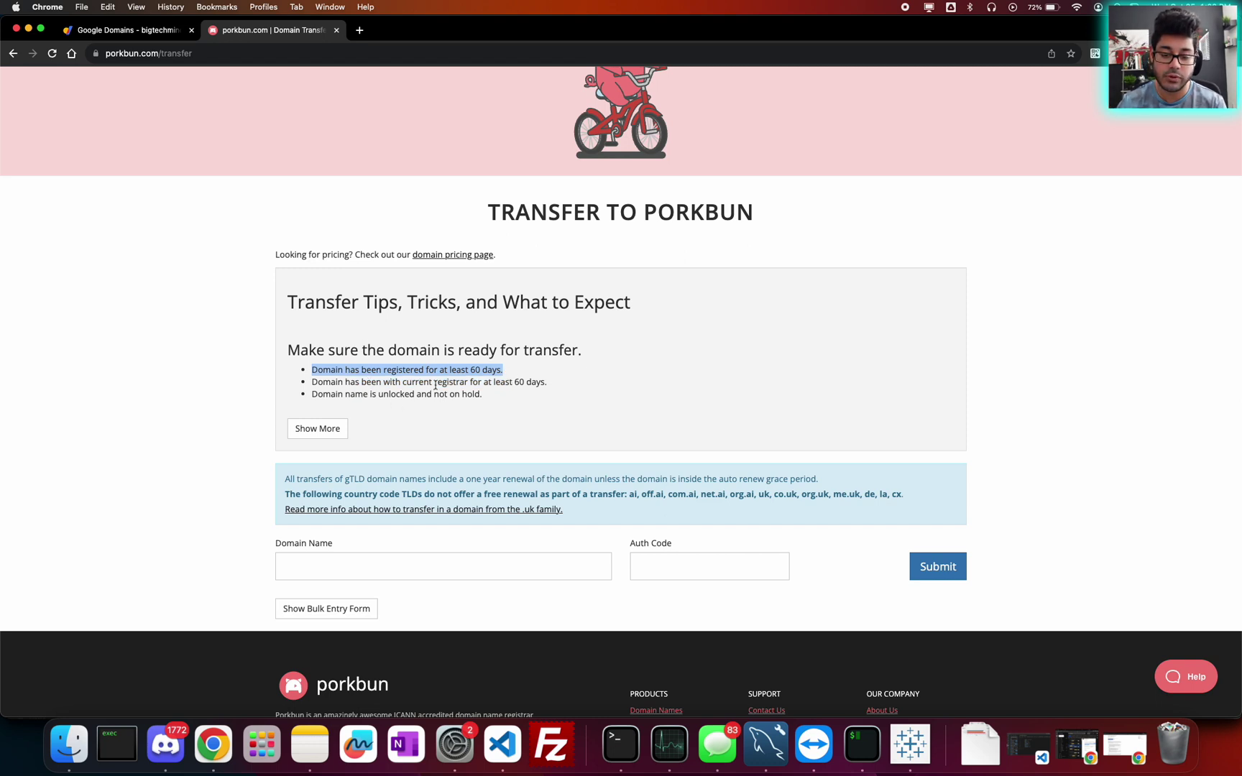
pyautogui.moveTo(548, 388); pyautogui.dragTo(312, 385)
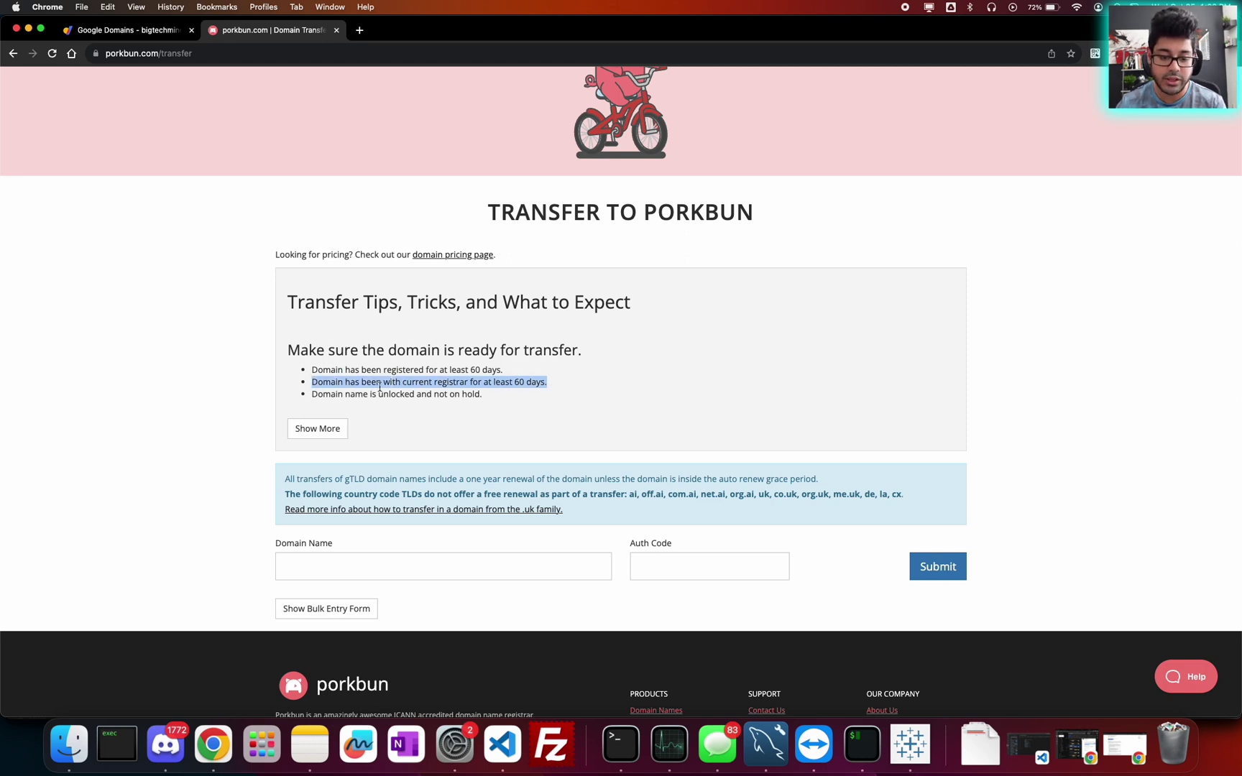
pyautogui.moveTo(486, 400); pyautogui.dragTo(314, 396)
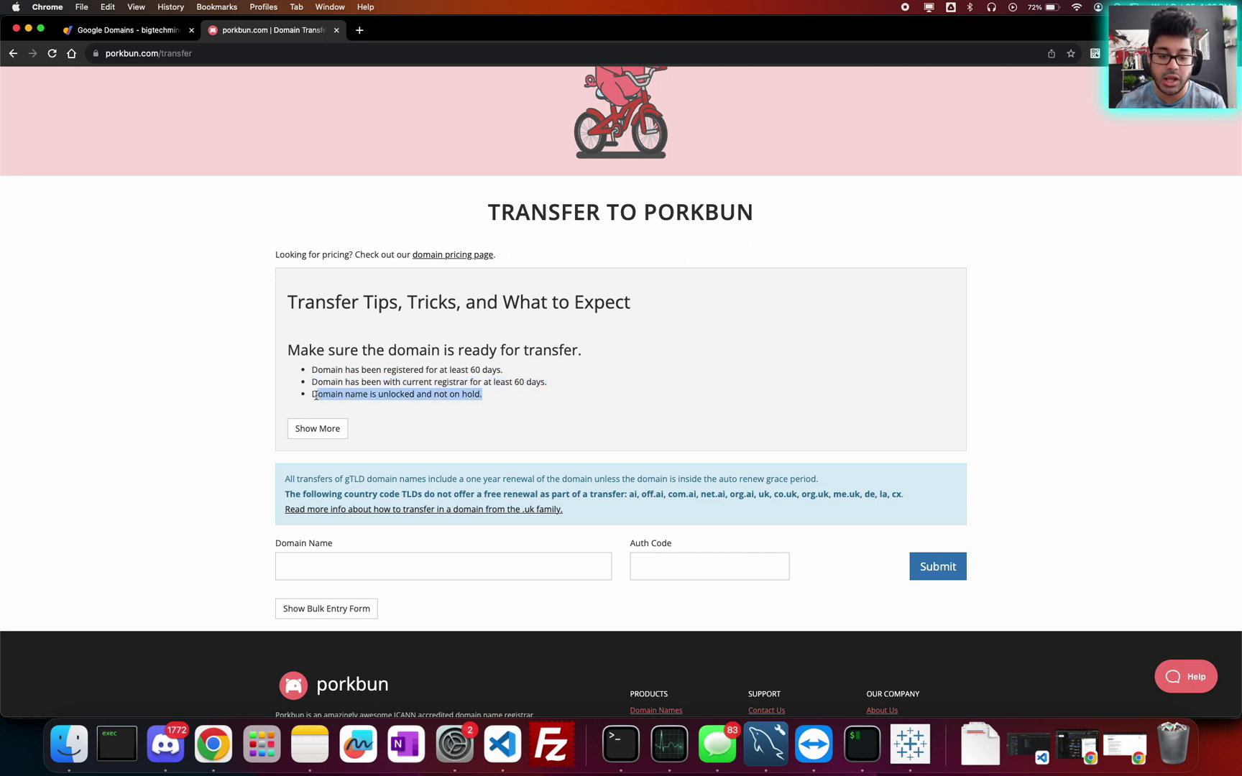
pyautogui.click(361, 398)
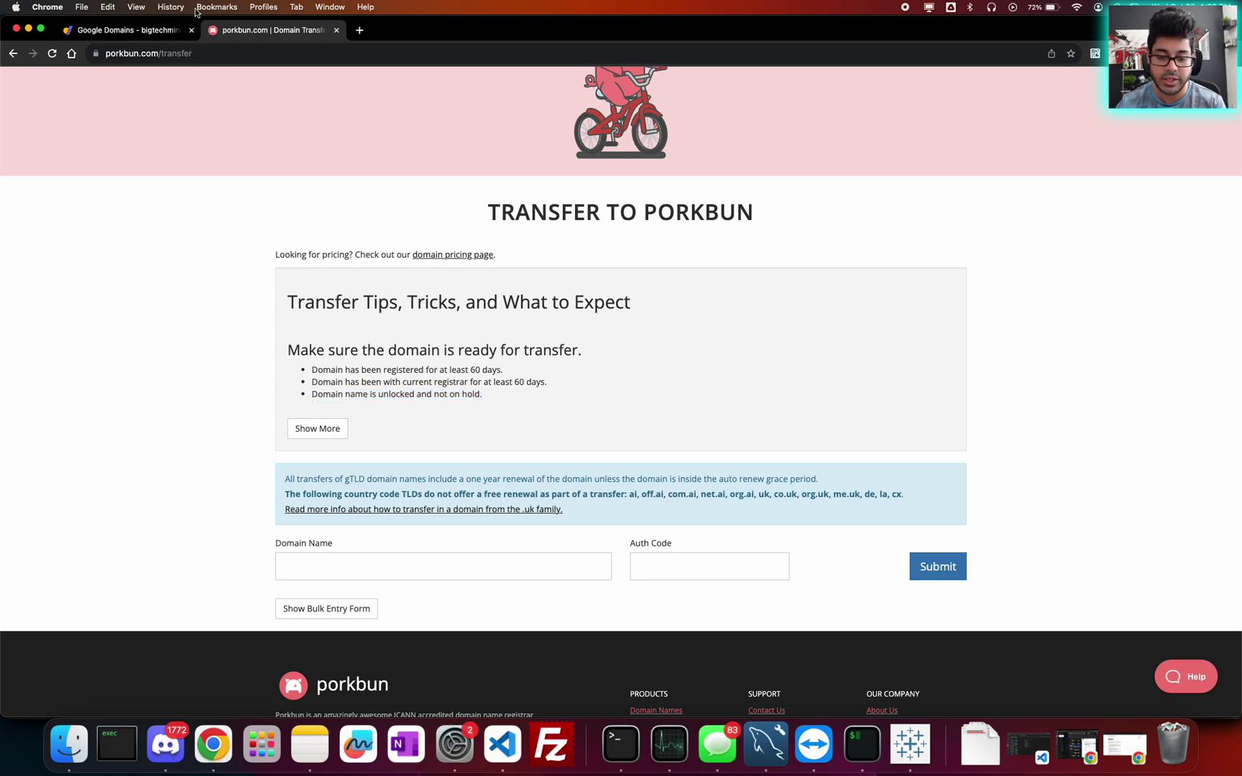
pyautogui.click(137, 32)
pyautogui.scroll(-3, 374, 322)
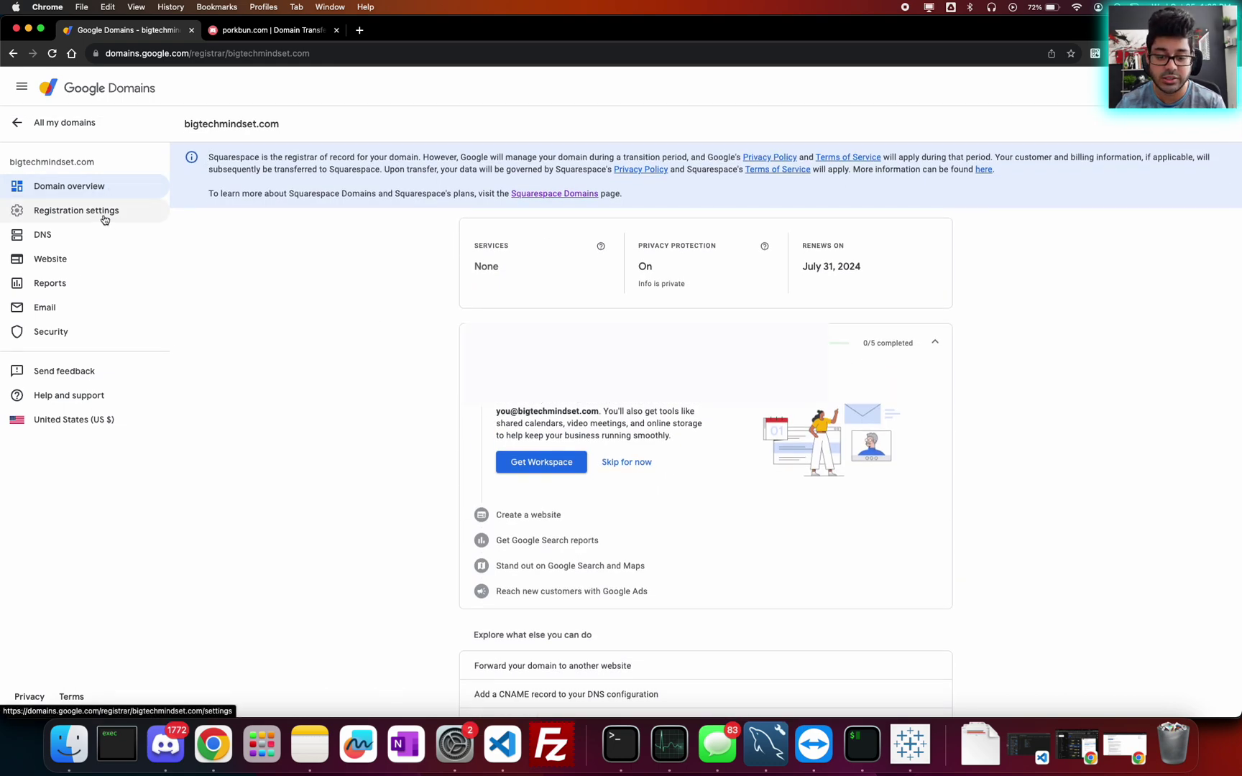
# Open bigtechmindset.com's Registration settings and scroll to the domain lock and transfer-out options.
pyautogui.click(105, 218)
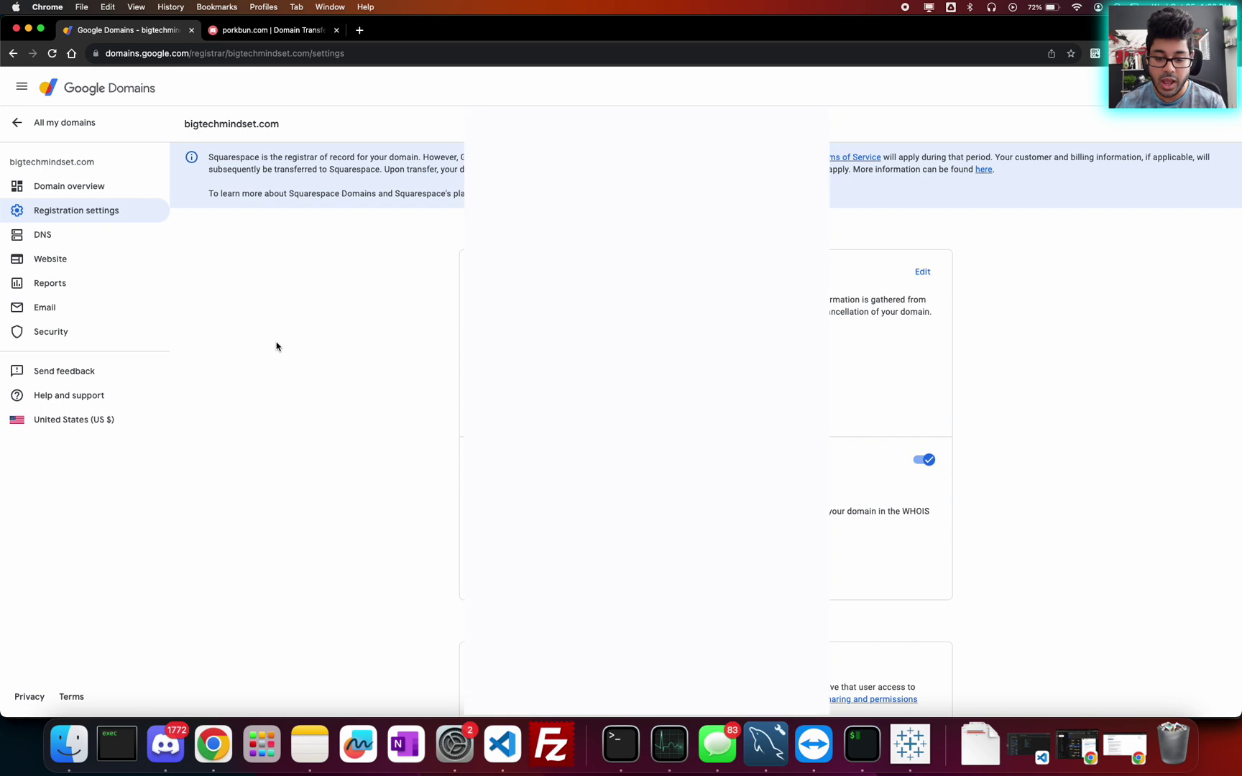
pyautogui.scroll(-5, 276, 347)
pyautogui.scroll(-3, 277, 347)
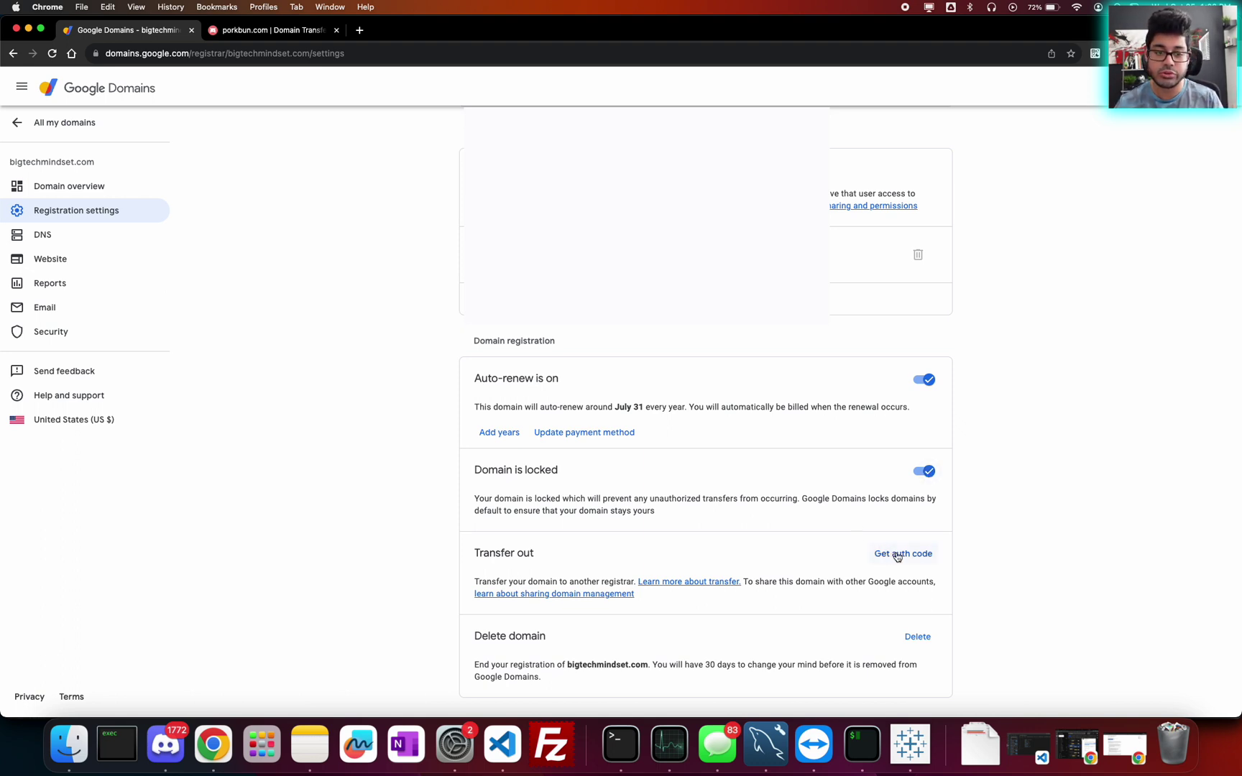
pyautogui.click(251, 30)
pyautogui.scroll(4, 566, 161)
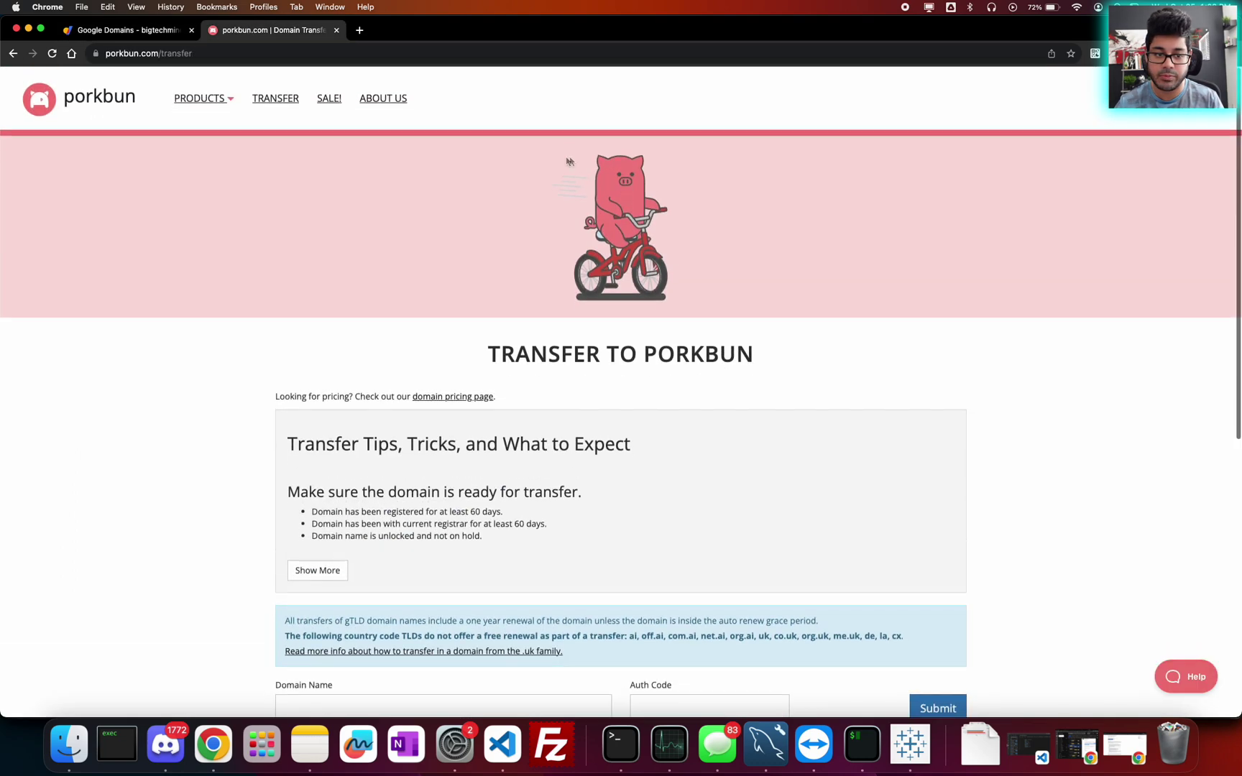
pyautogui.click(1178, 96)
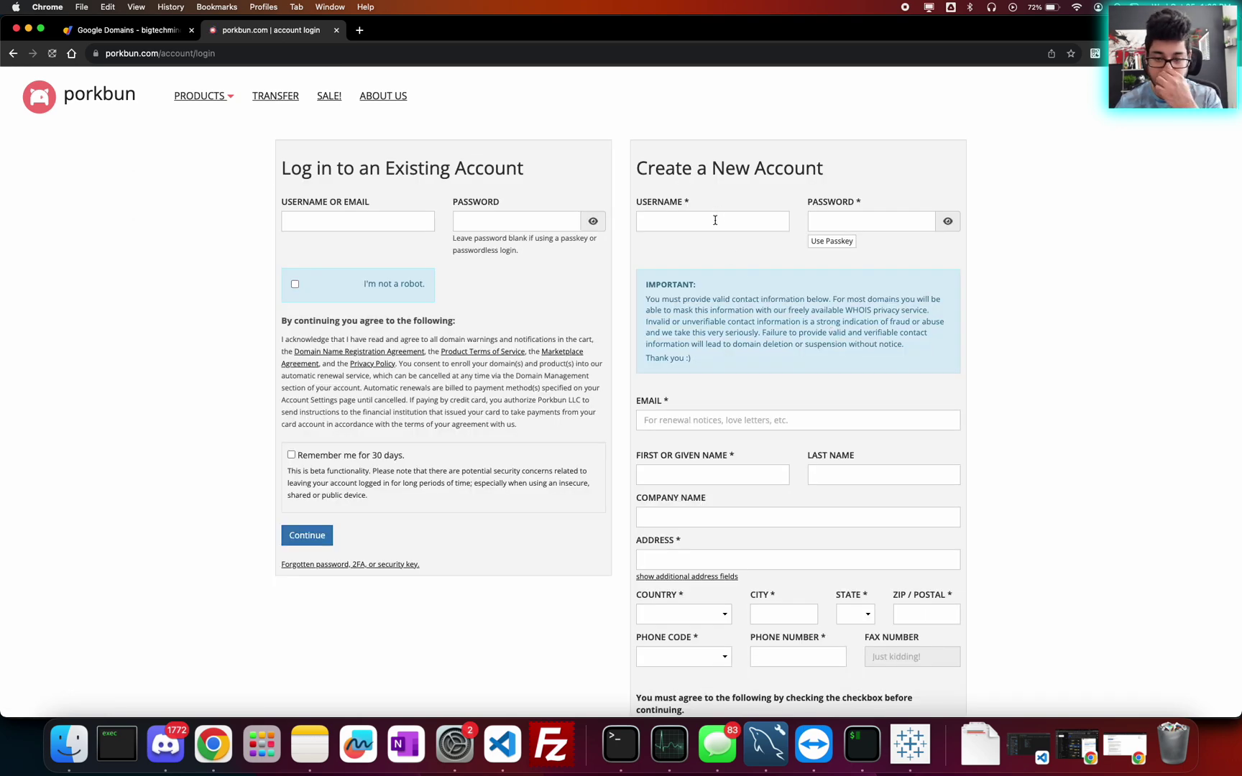
pyautogui.scroll(-2, 715, 220)
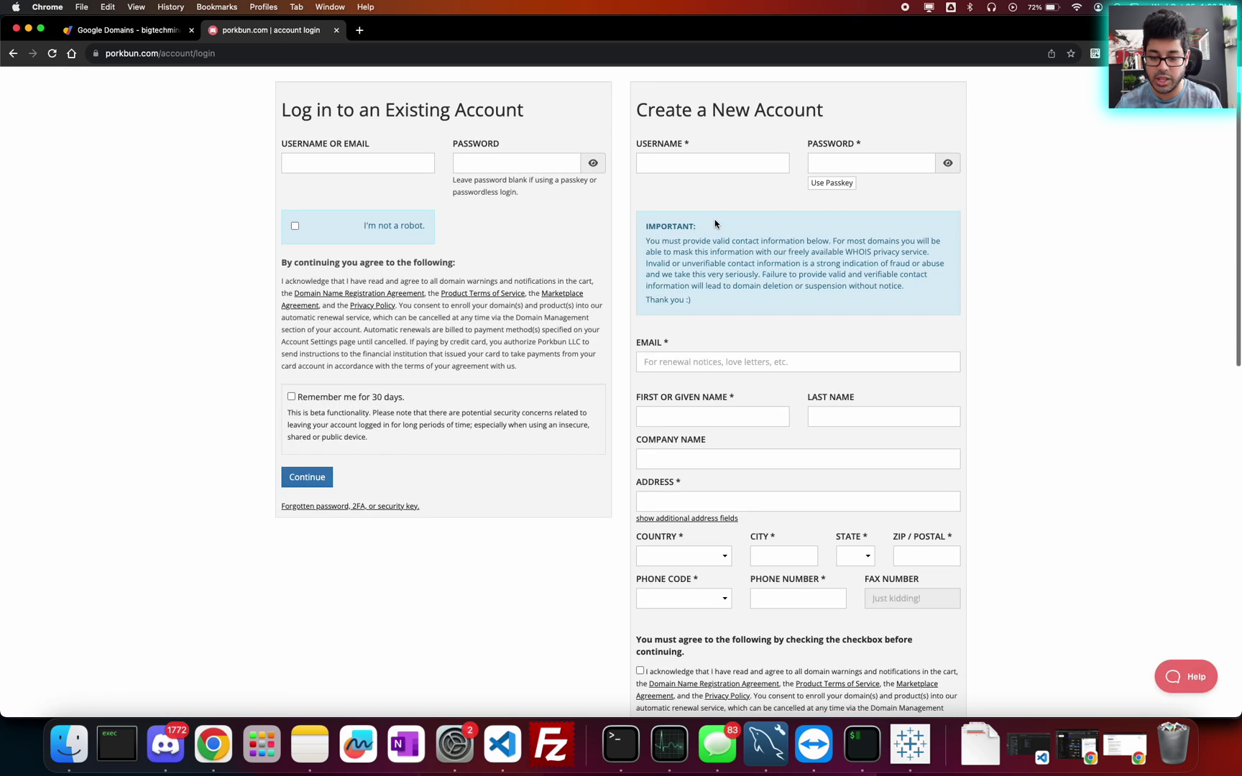
pyautogui.scroll(-3, 715, 199)
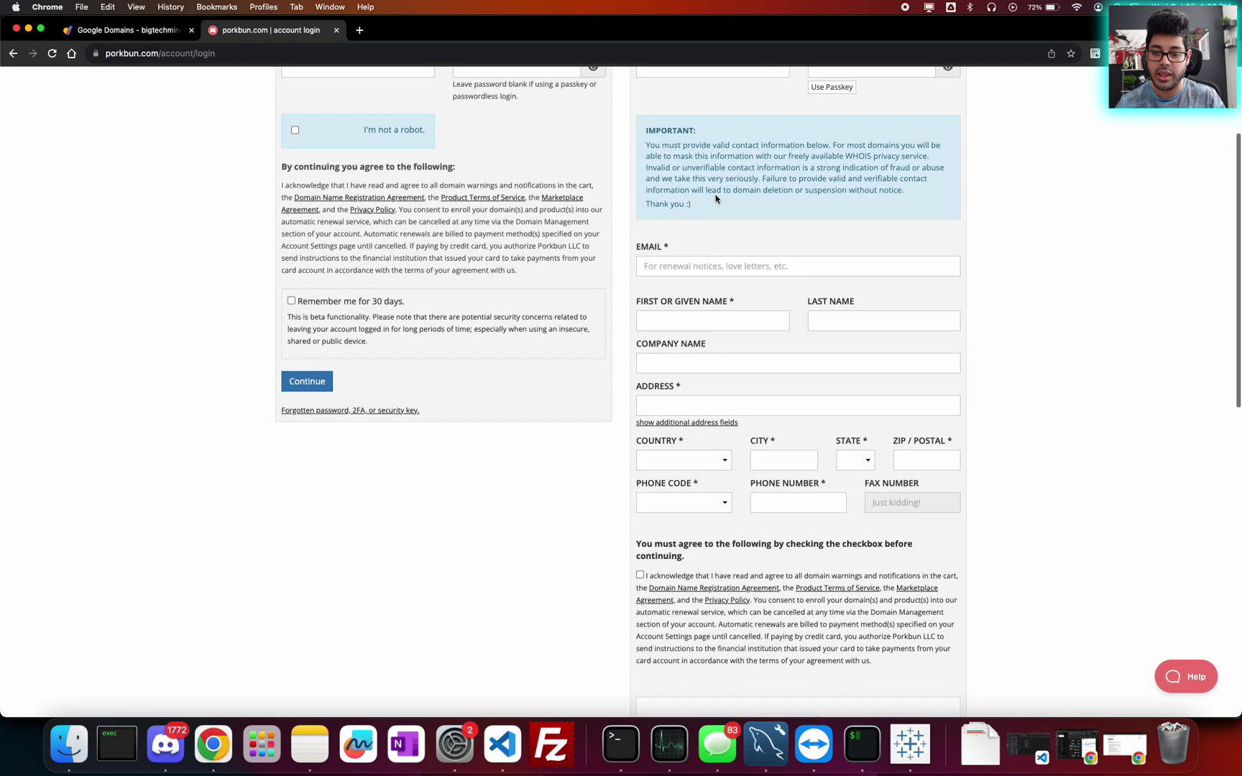
pyautogui.scroll(3, 715, 199)
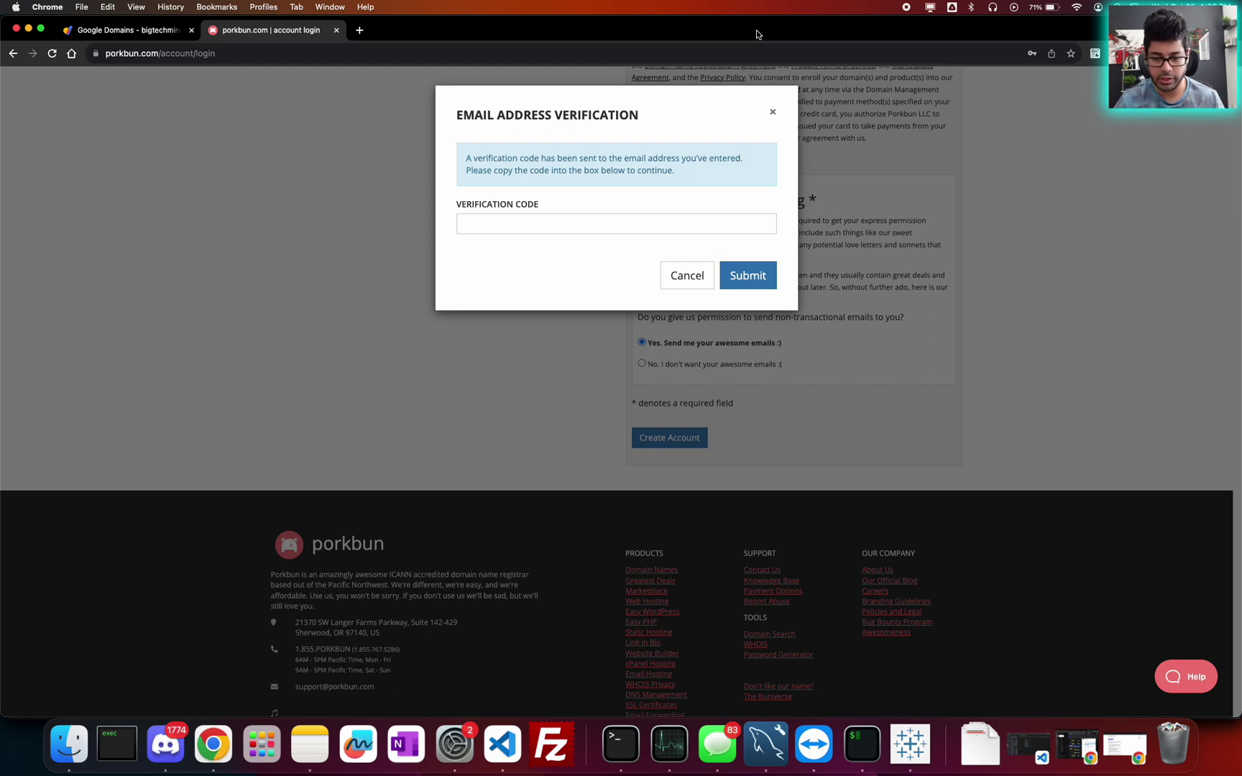
# Paste the e-mailed verification code and submit it to finish sign-up.
pyautogui.click(574, 220)
pyautogui.press('super+v')
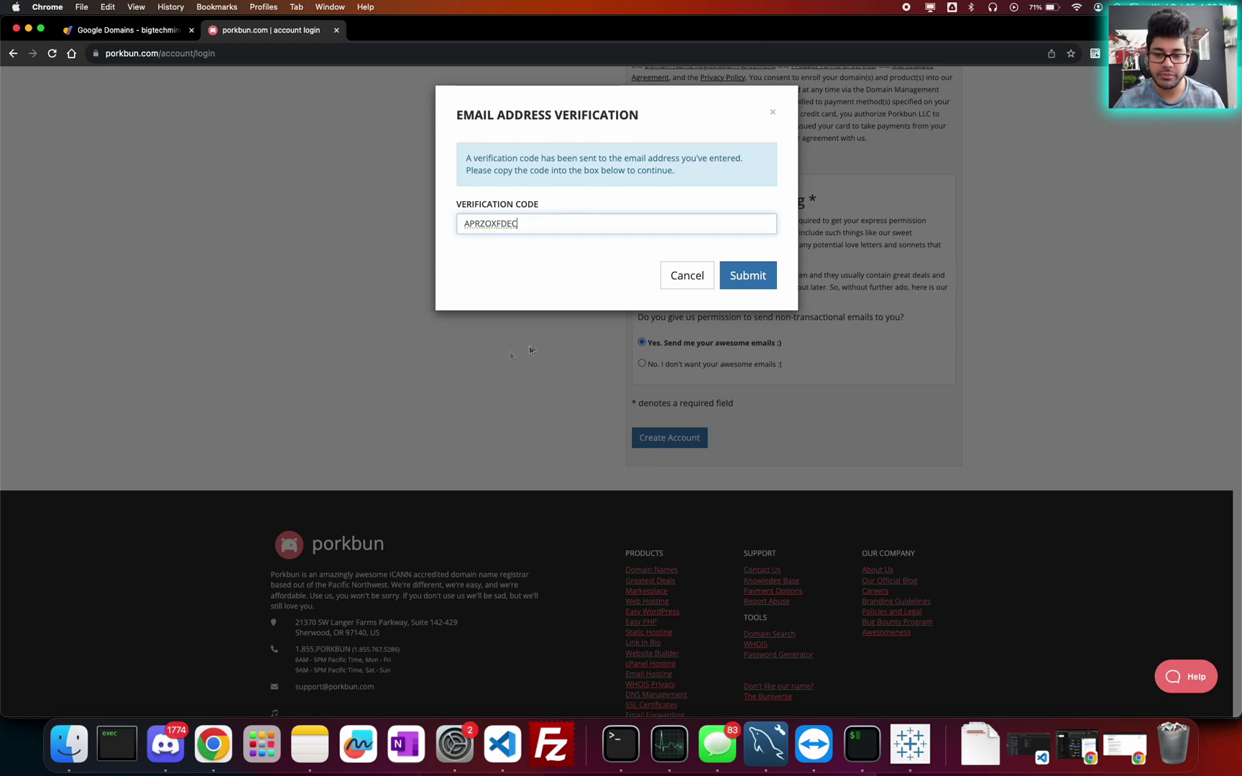
pyautogui.press('Return')
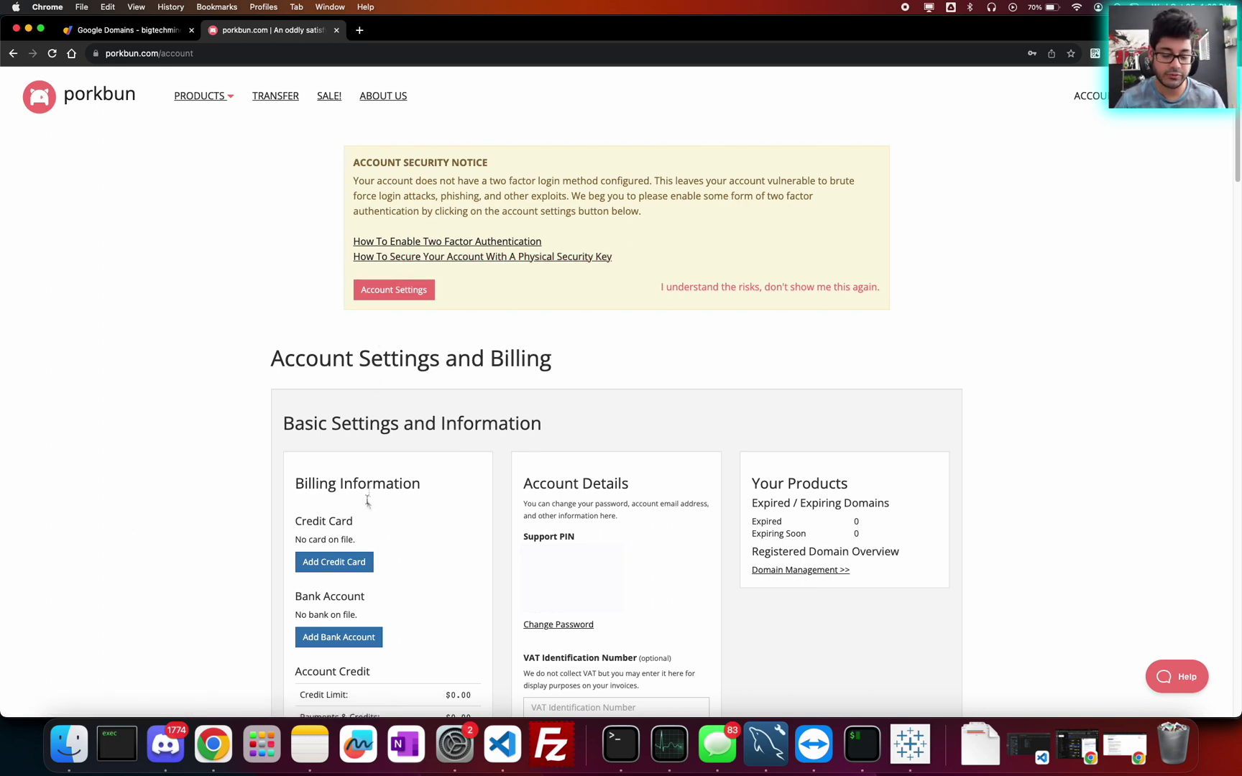
# Open Porkbun's Transfer page and highlight the three transfer requirements.
pyautogui.click(275, 105)
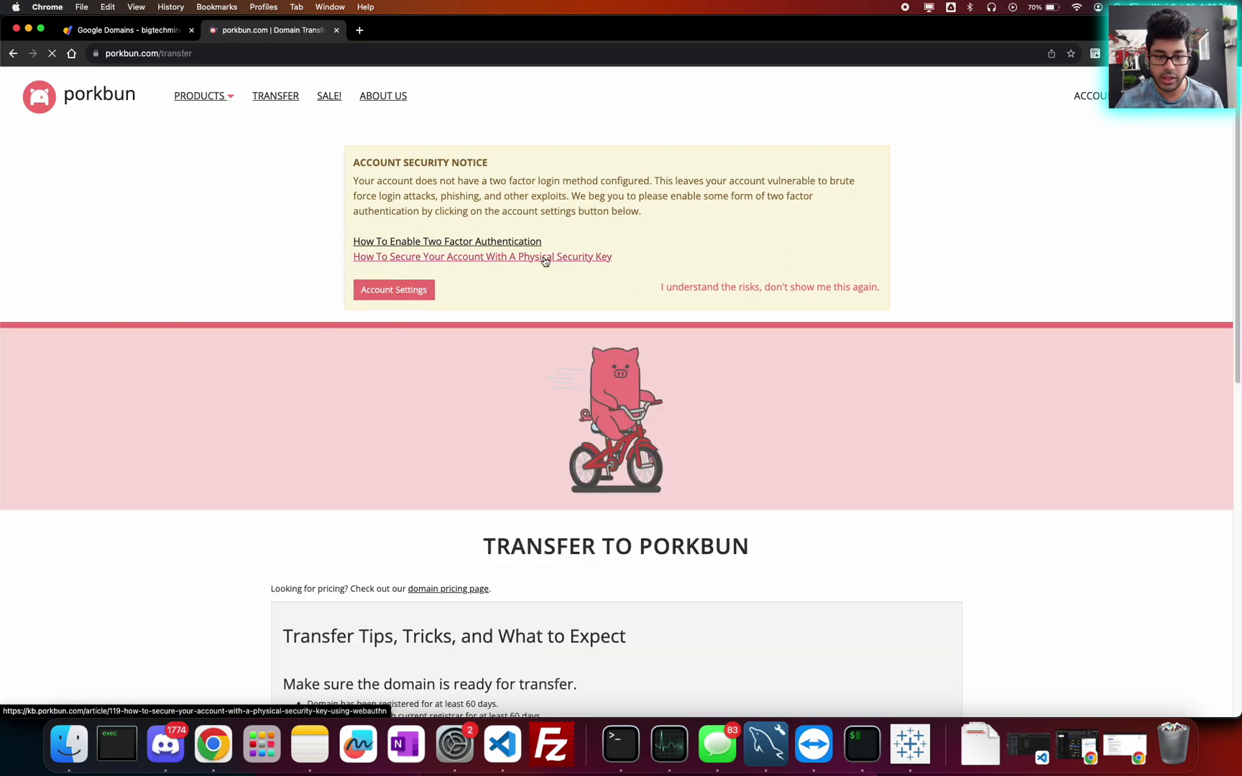
pyautogui.scroll(-3, 548, 374)
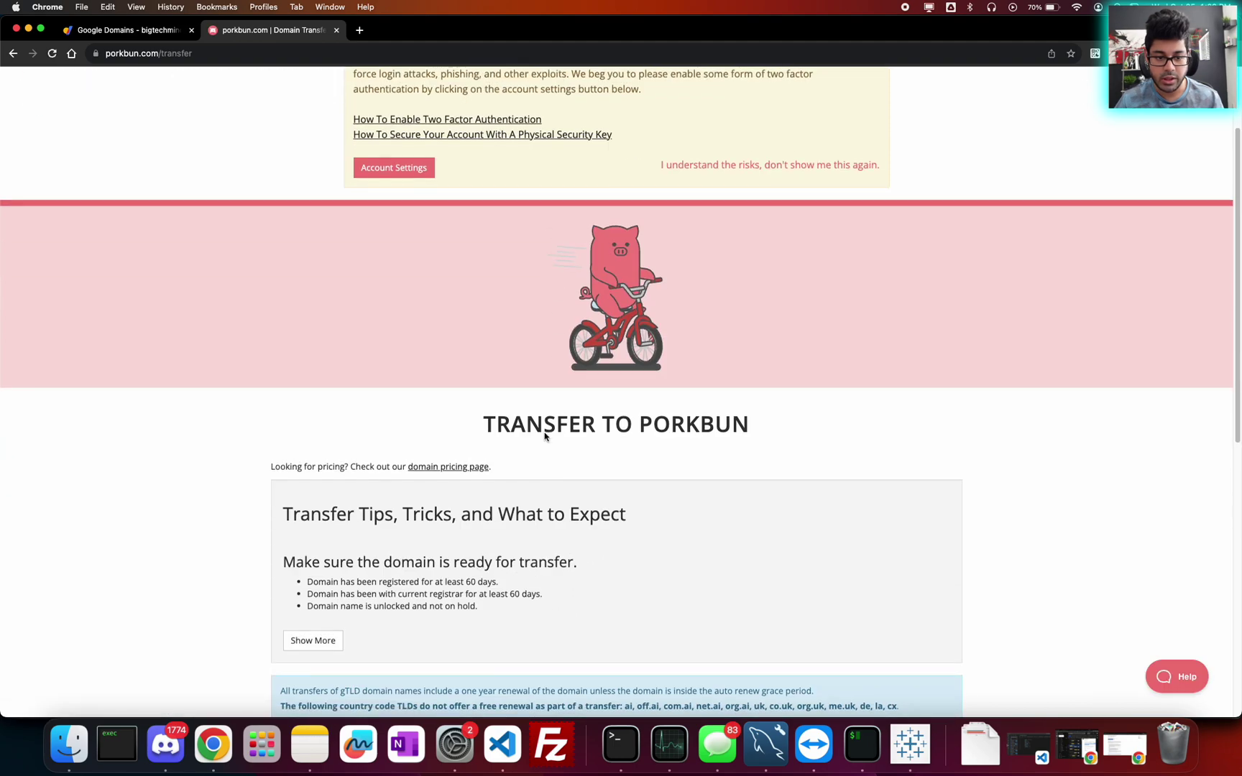
pyautogui.scroll(-6, 539, 431)
pyautogui.scroll(3, 535, 429)
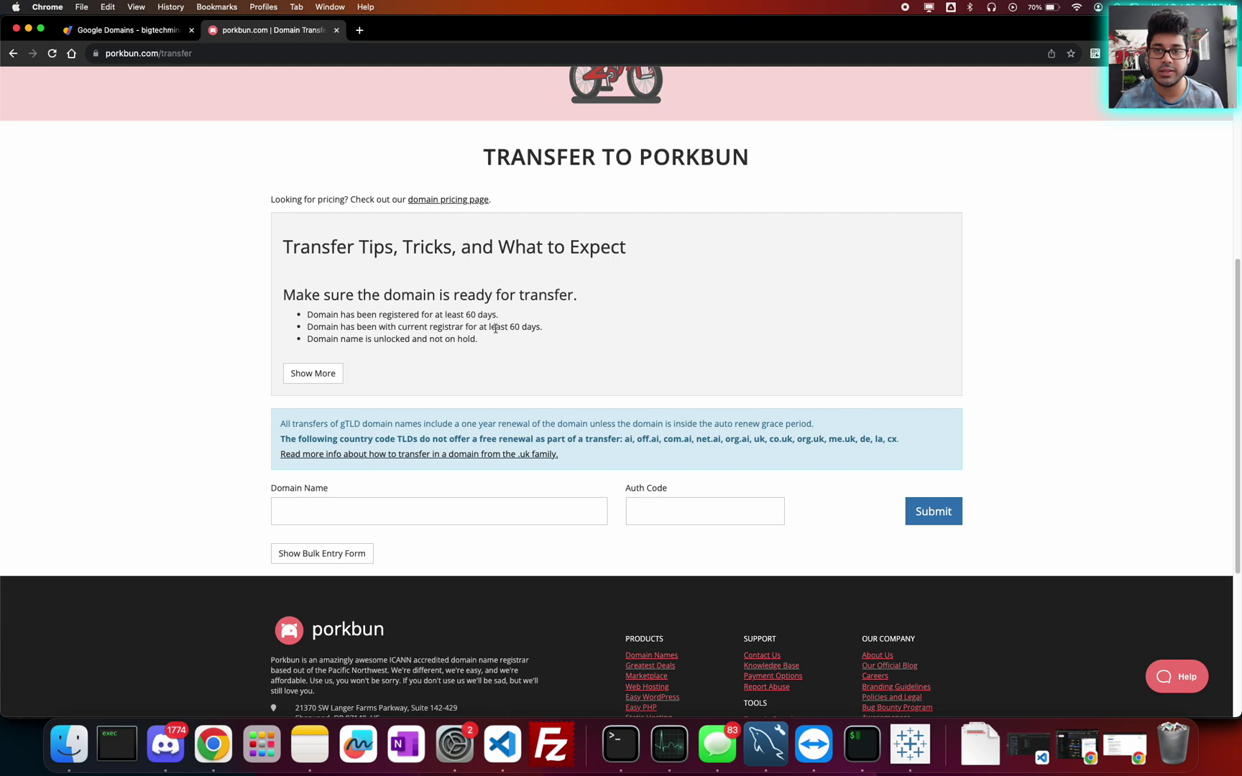
pyautogui.moveTo(488, 342); pyautogui.dragTo(318, 313)
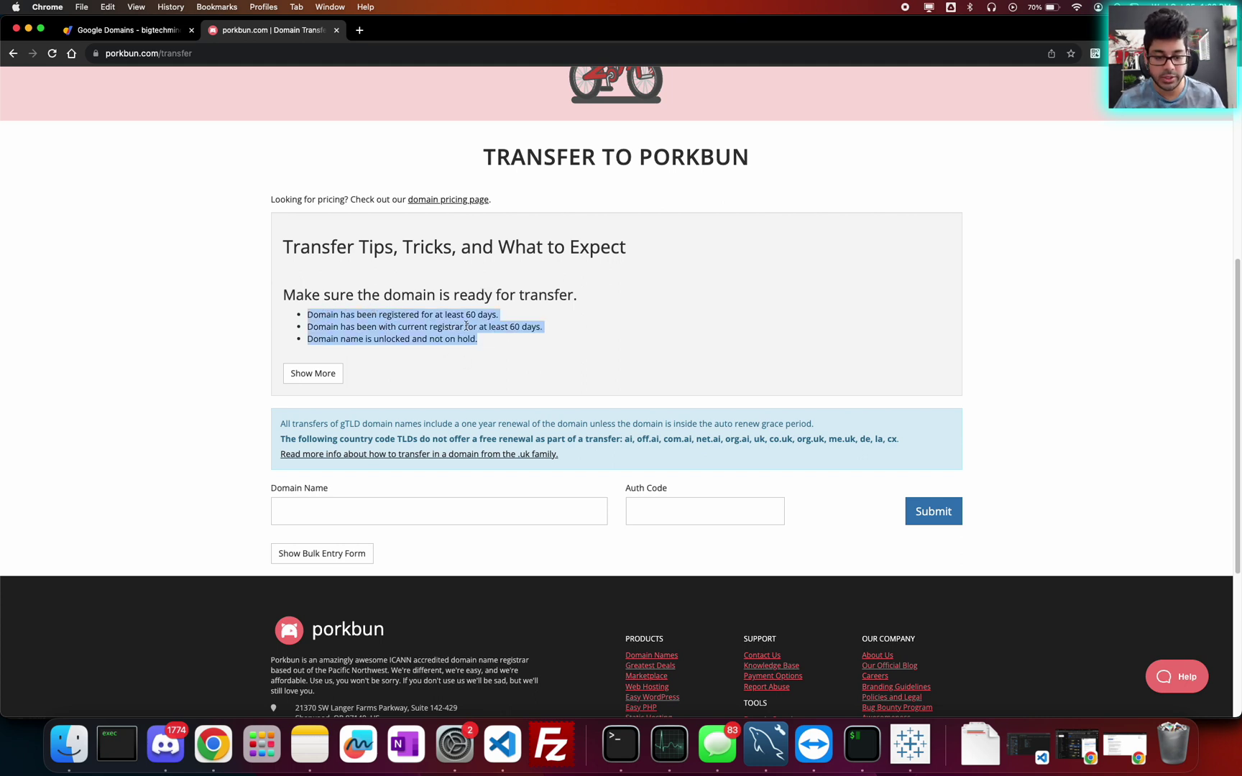
# Enter bigtechmindset.com as the Domain Name in the transfer form.
pyautogui.click(339, 505)
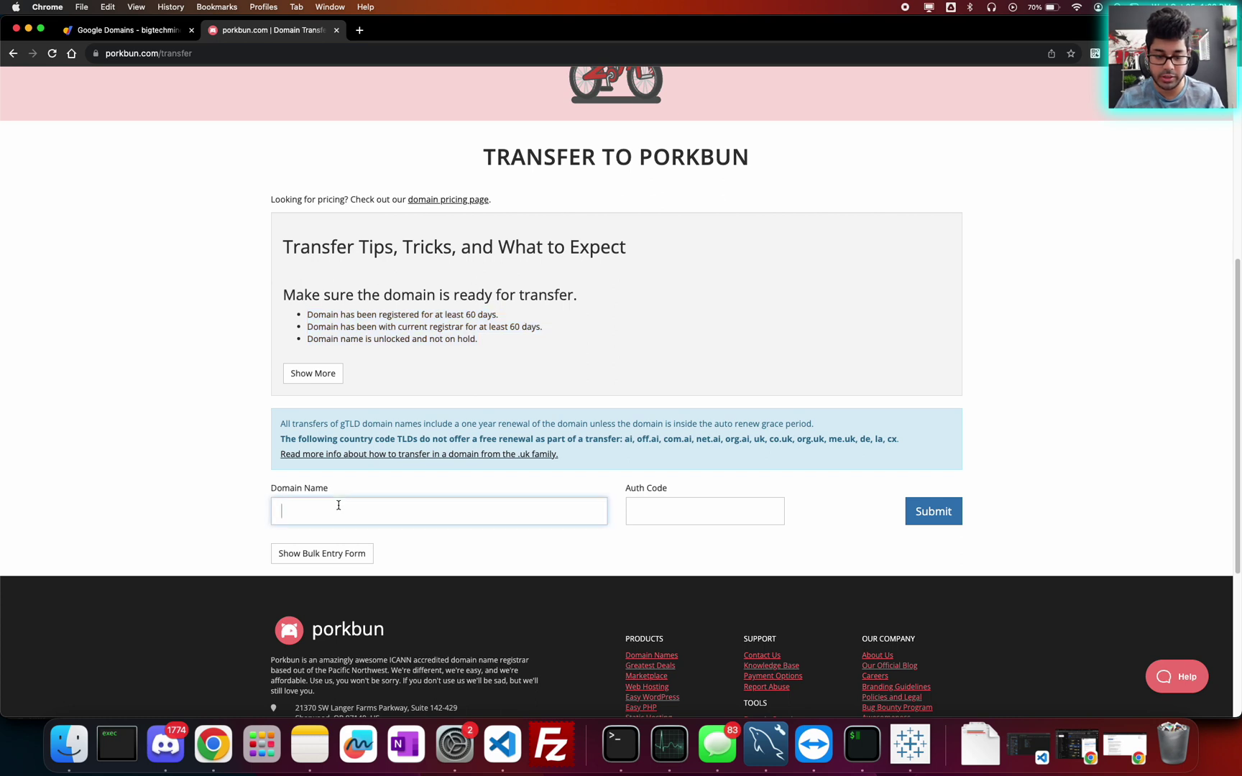
pyautogui.write('bigt')
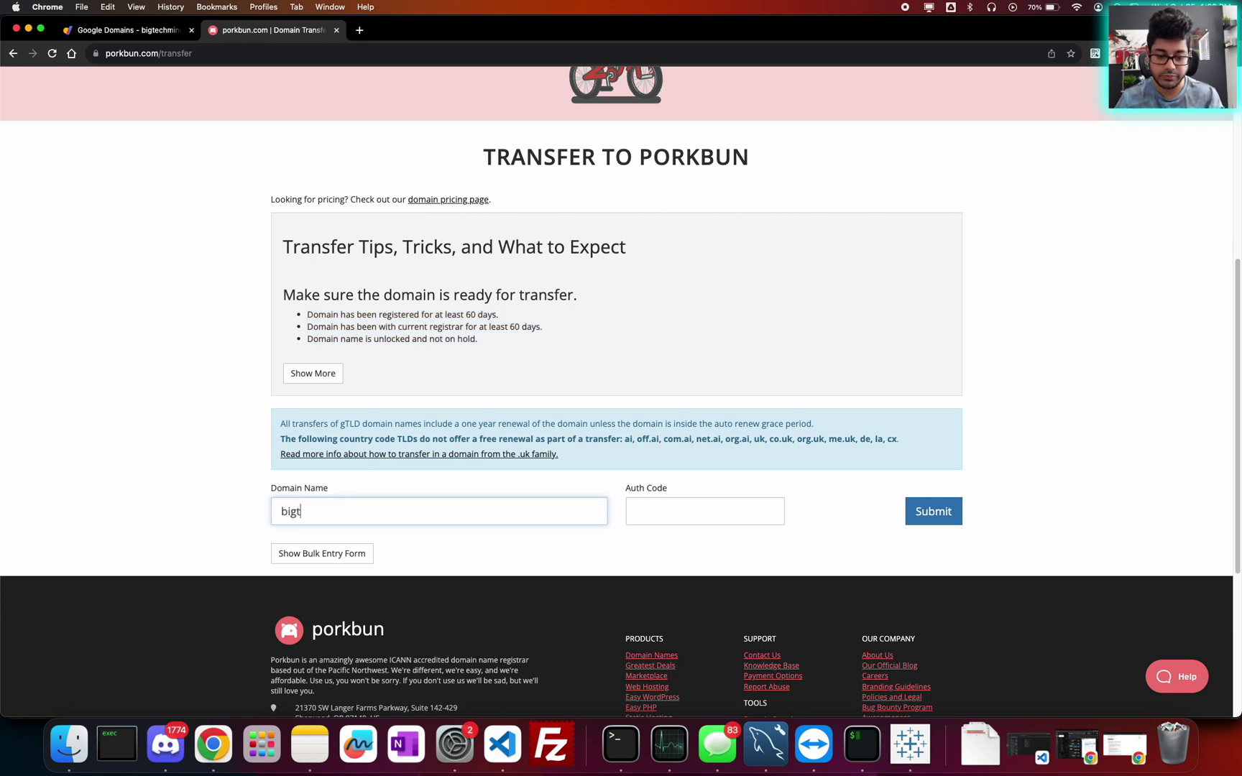
pyautogui.write('echmindset.c')
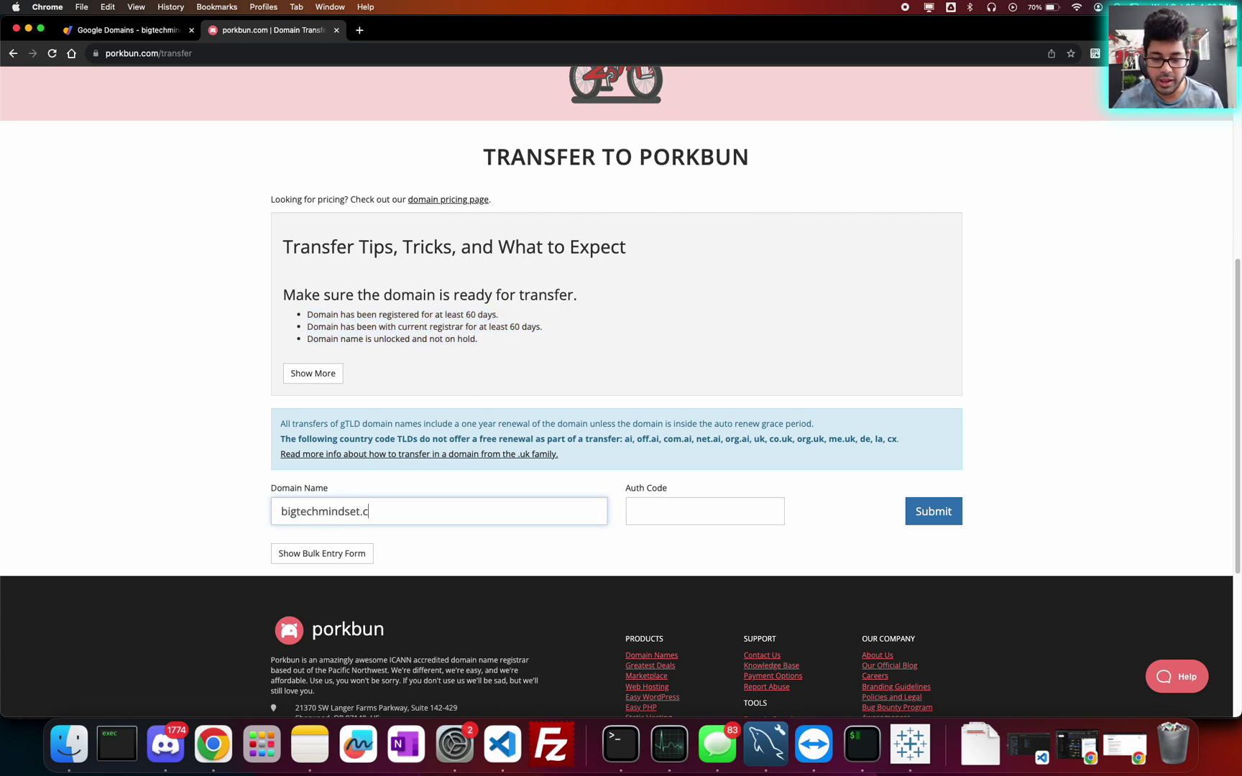
pyautogui.write('om')
pyautogui.click(647, 509)
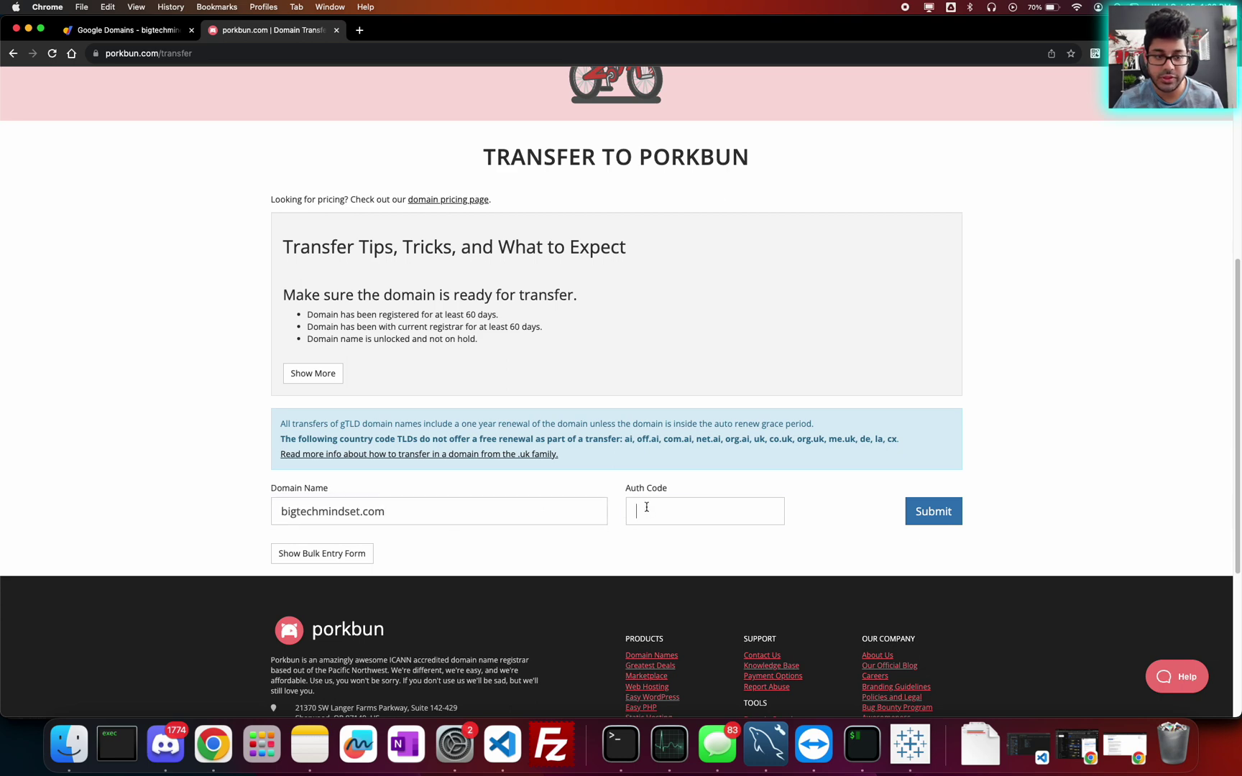
pyautogui.click(122, 35)
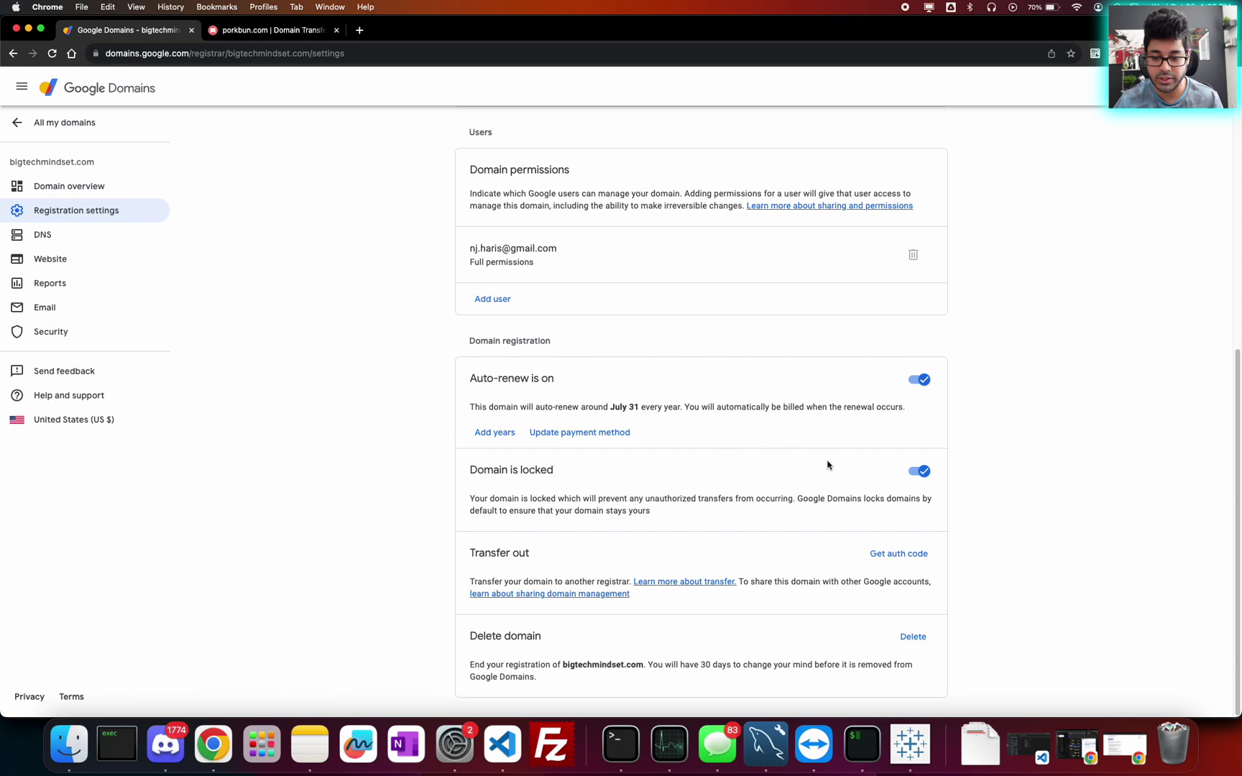
# Unlock bigtechmindset.com so it can be transferred out.
pyautogui.click(919, 473)
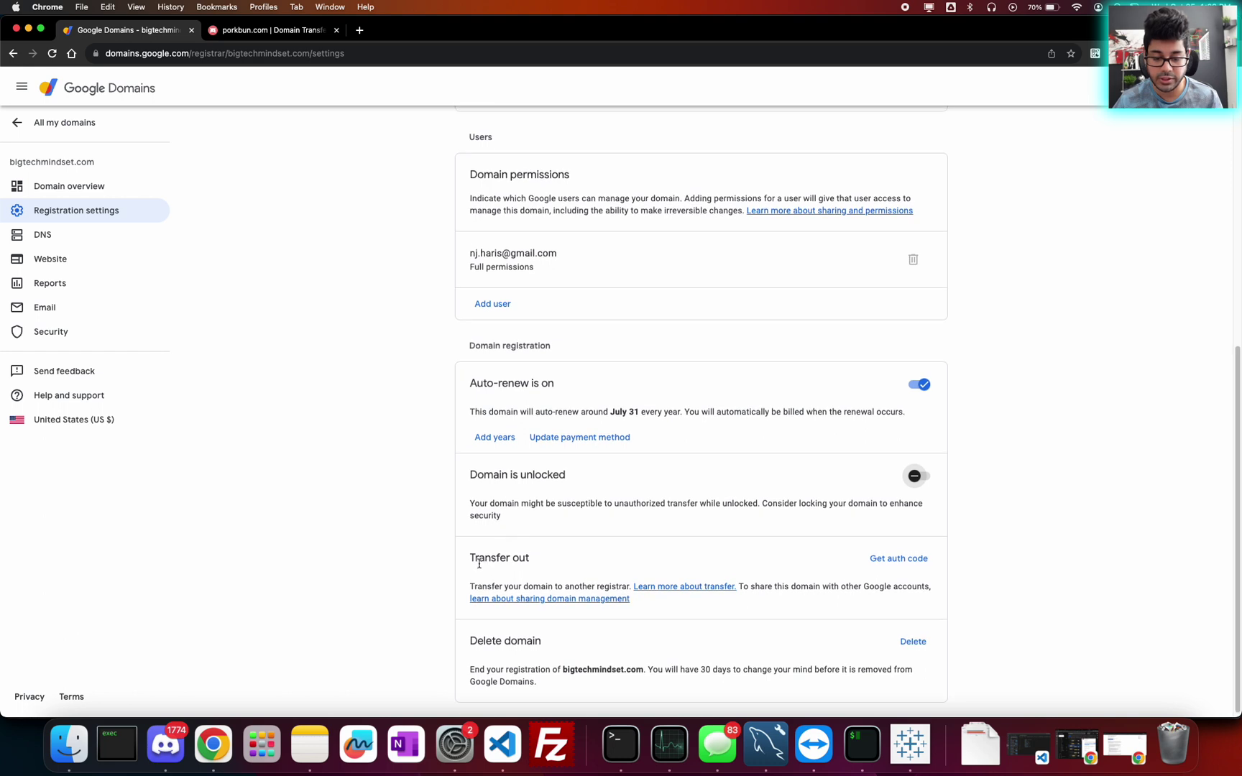
pyautogui.moveTo(472, 588); pyautogui.dragTo(870, 589)
pyautogui.click(897, 566)
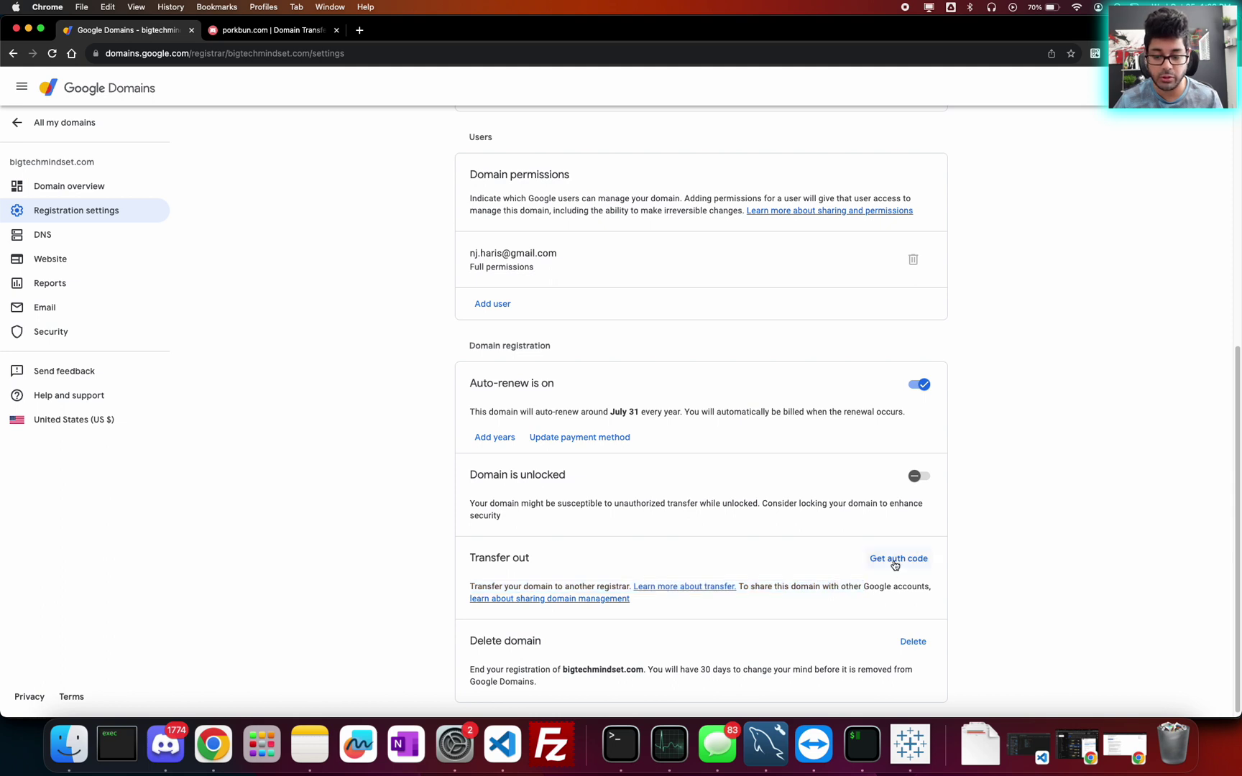
# Request the transfer authorization code, complete identity verification, and copy the code.
pyautogui.click(897, 566)
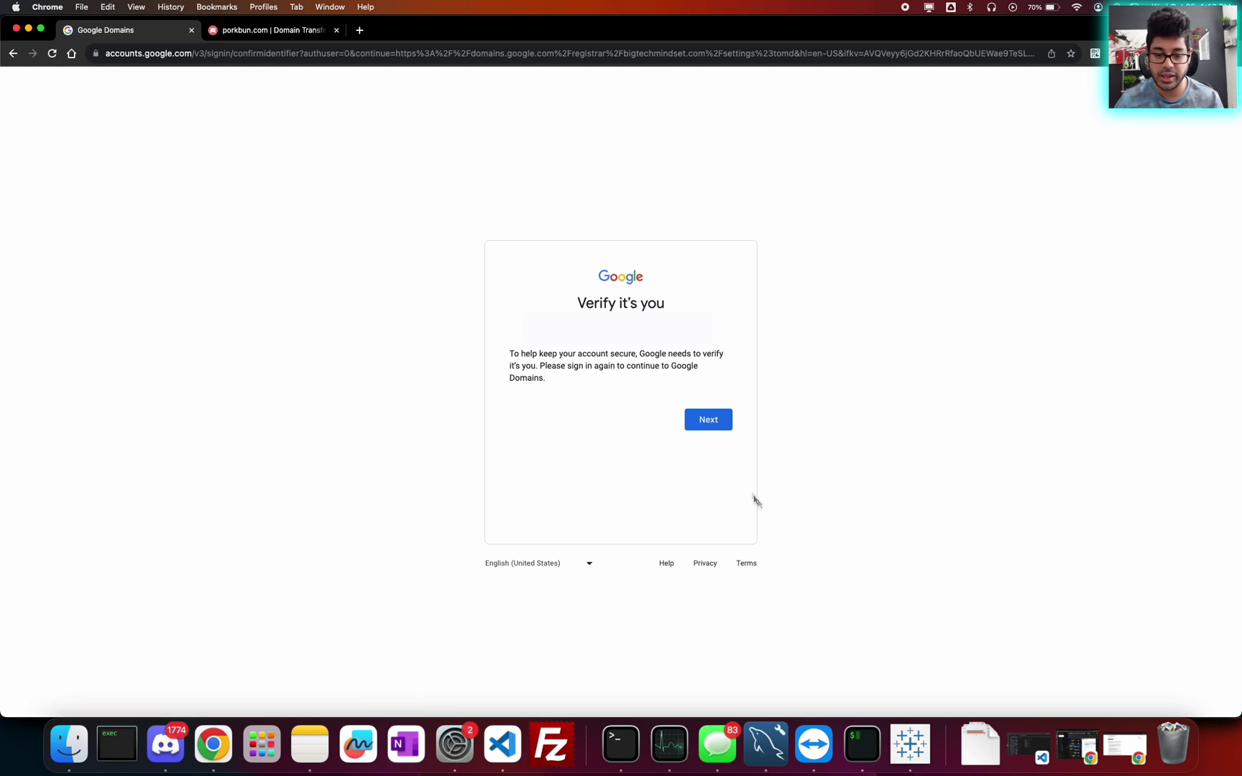
pyautogui.click(719, 429)
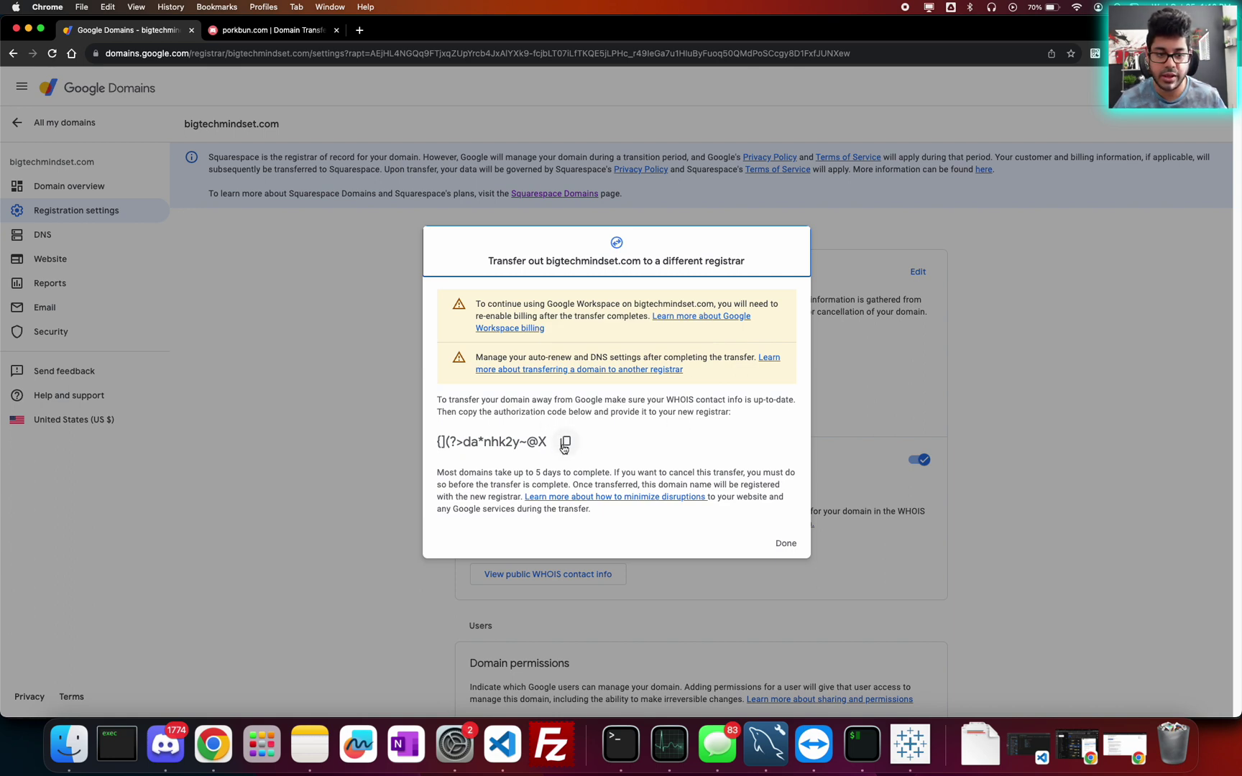
pyautogui.click(564, 443)
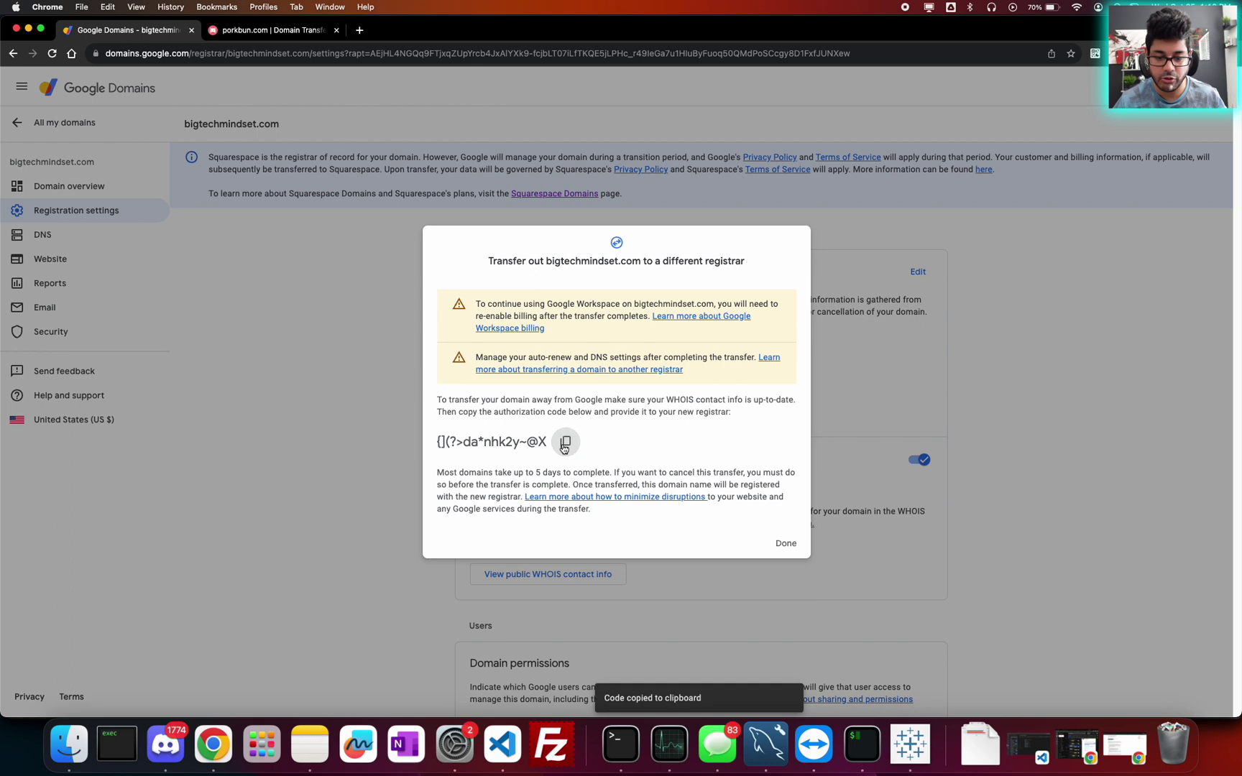
pyautogui.click(239, 32)
# Paste the authorization code into Auth Code and submit bigtechmindset.com to the Transfer List.
pyautogui.click(672, 511)
pyautogui.rightClick(682, 521)
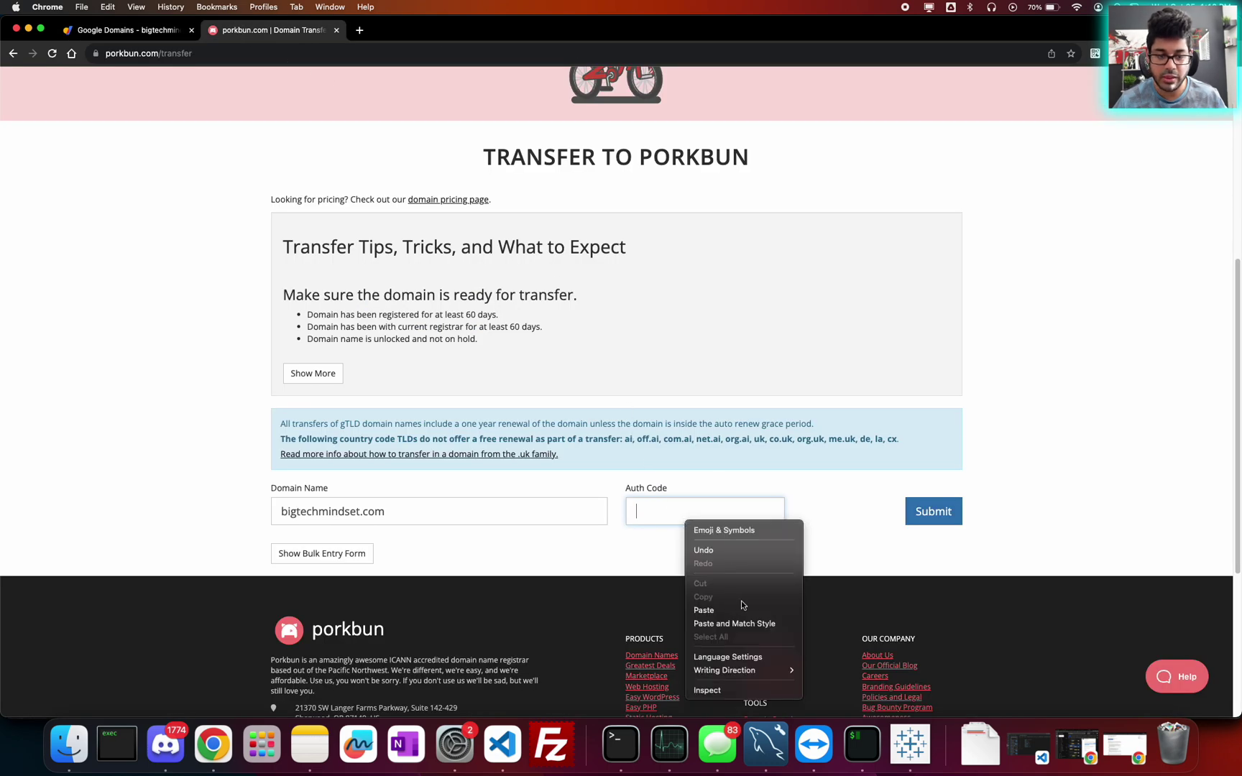
pyautogui.click(715, 609)
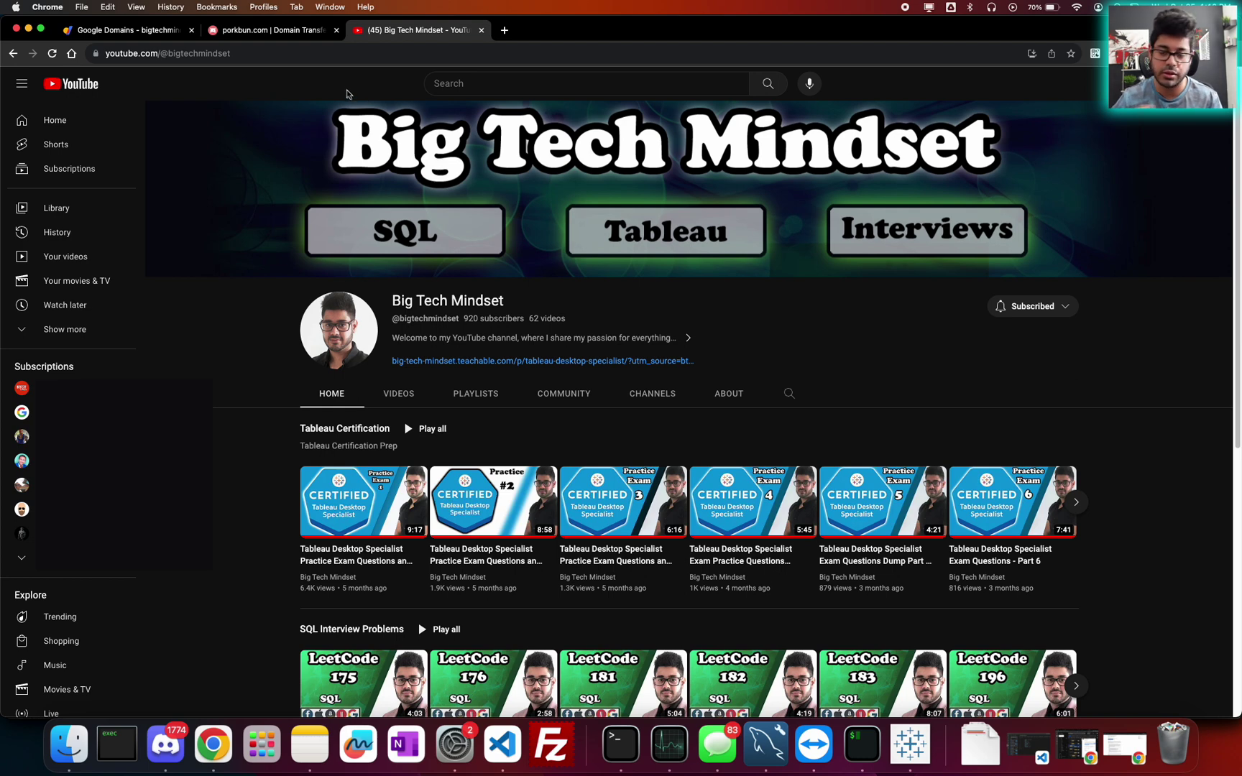
pyautogui.click(273, 32)
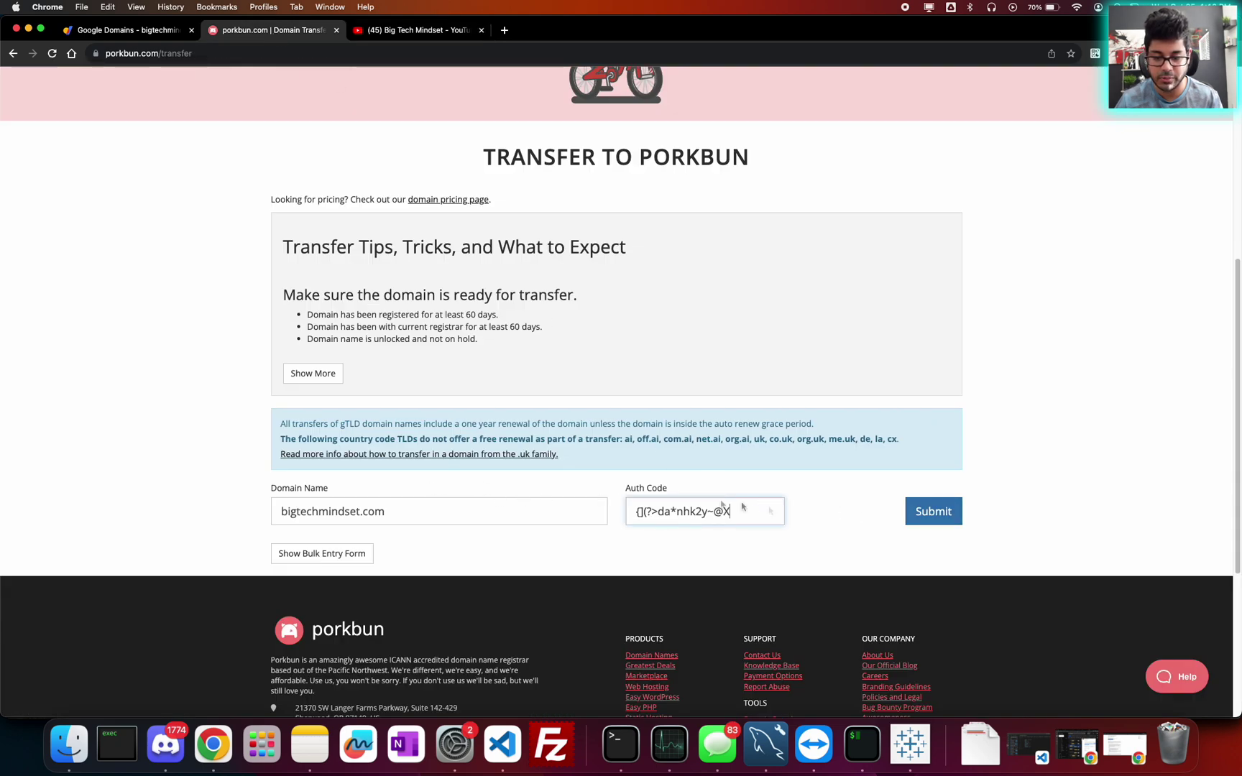
pyautogui.click(924, 516)
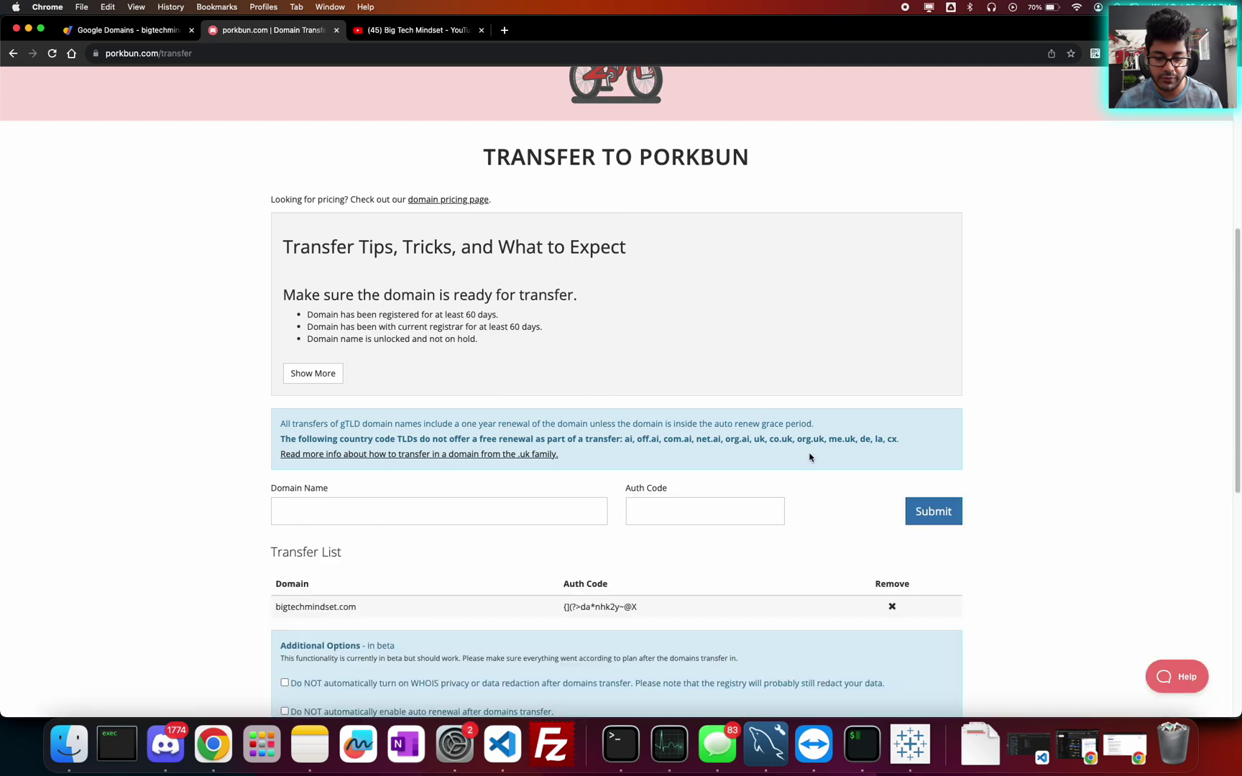
# Add the bigtechmindset.com transfer to the cart for $10.37.
pyautogui.scroll(2, 773, 423)
pyautogui.scroll(-5, 773, 424)
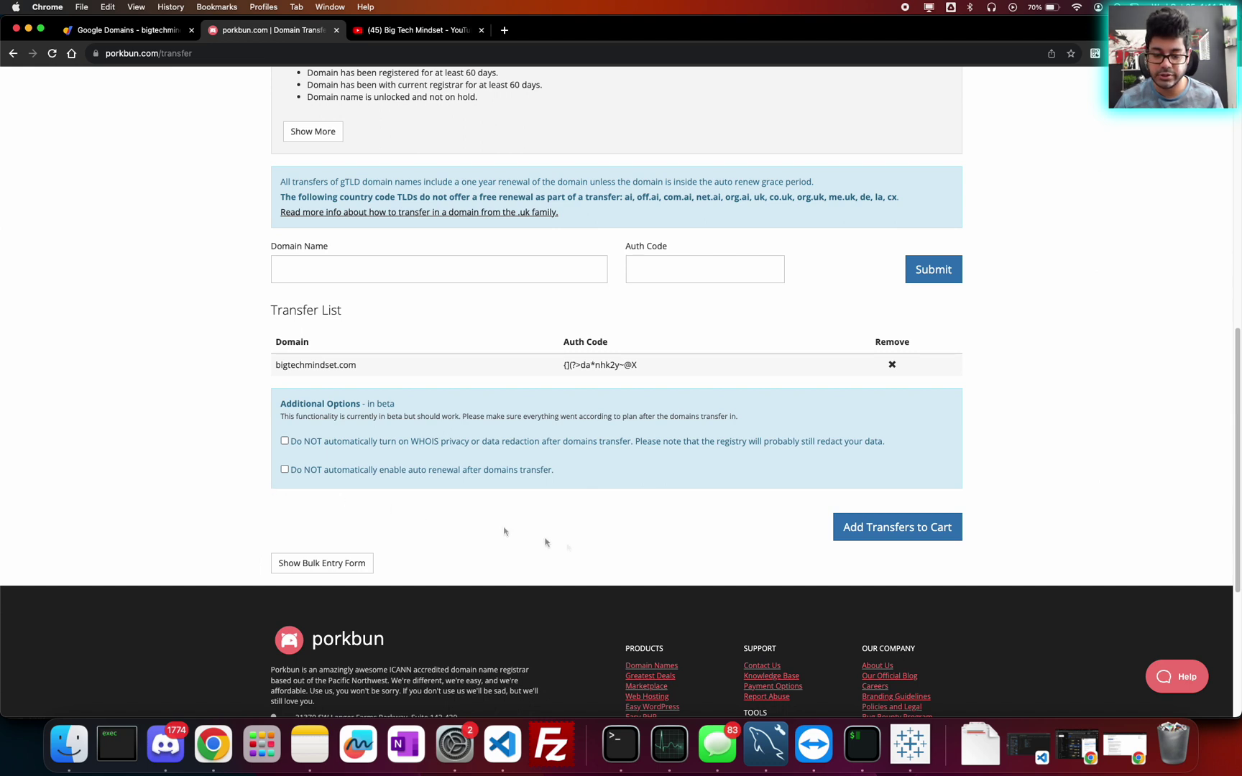
pyautogui.click(886, 537)
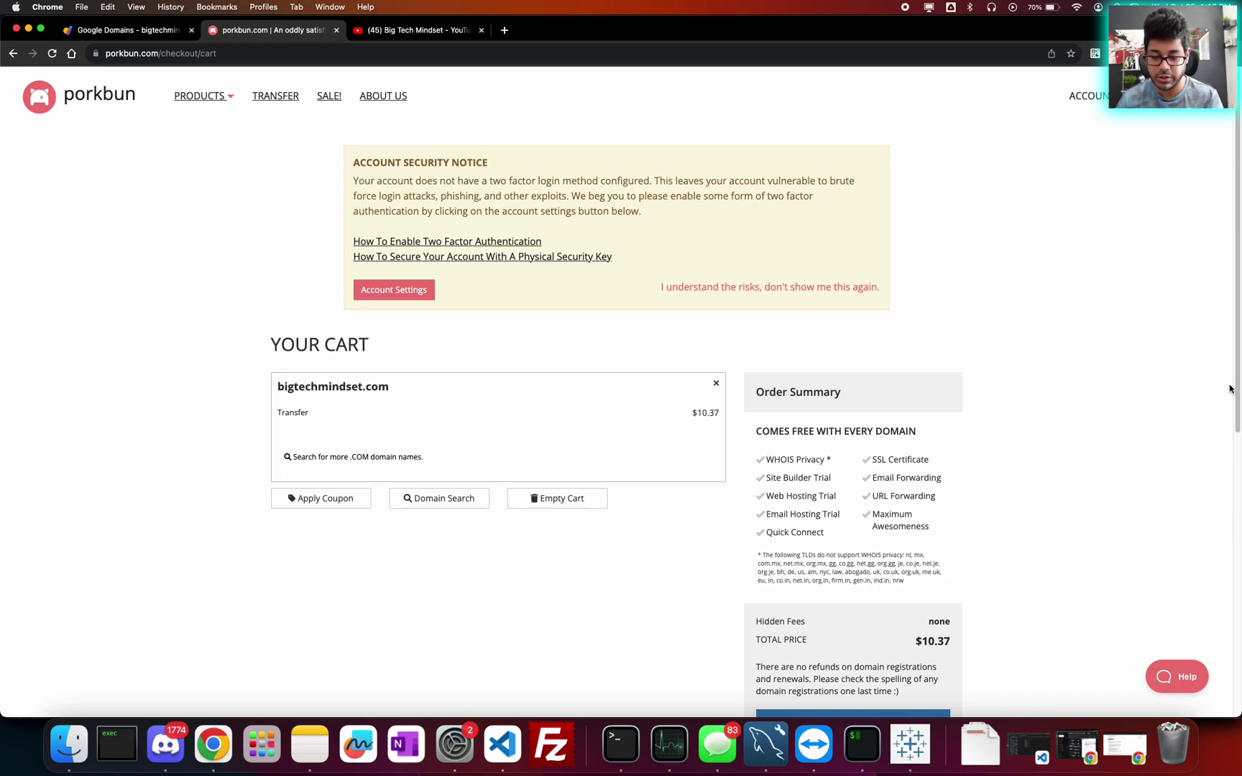
# Pay the $10.37 bigtechmindset.com transfer charge with a new credit card via Stripe.
pyautogui.scroll(-3, 1228, 388)
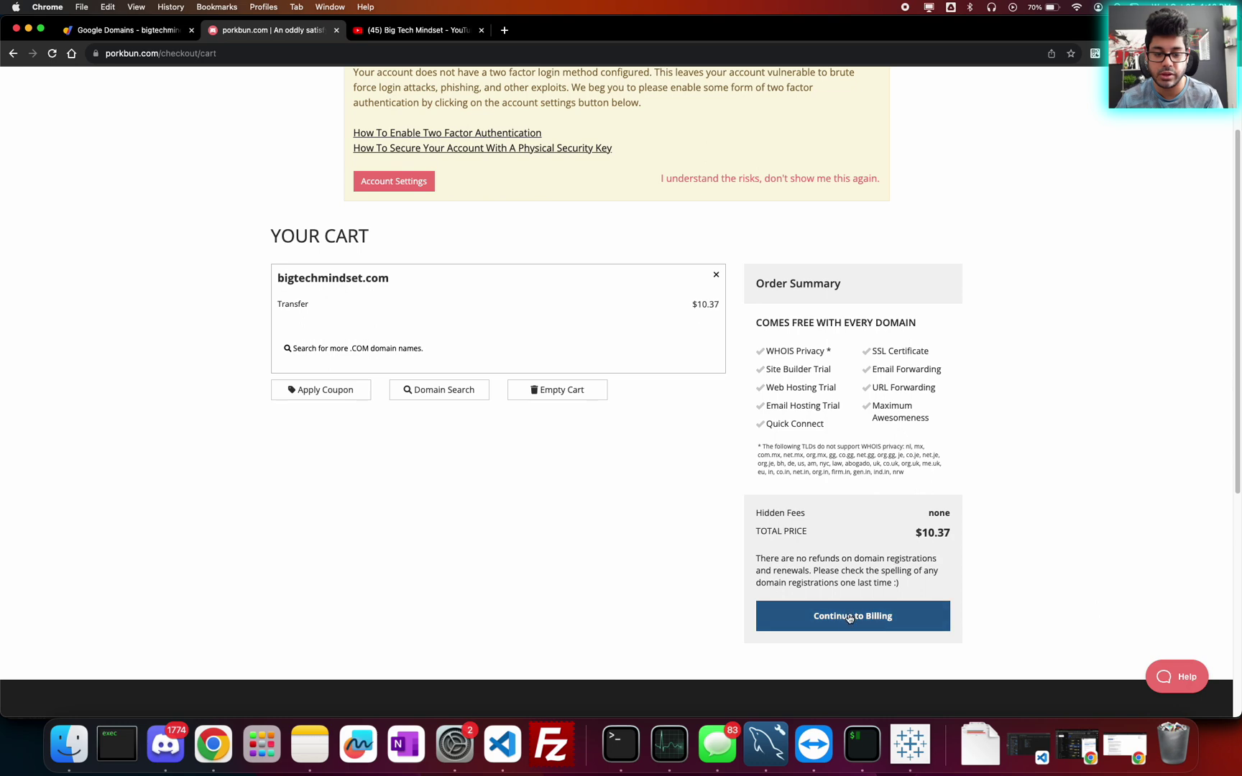
pyautogui.click(849, 617)
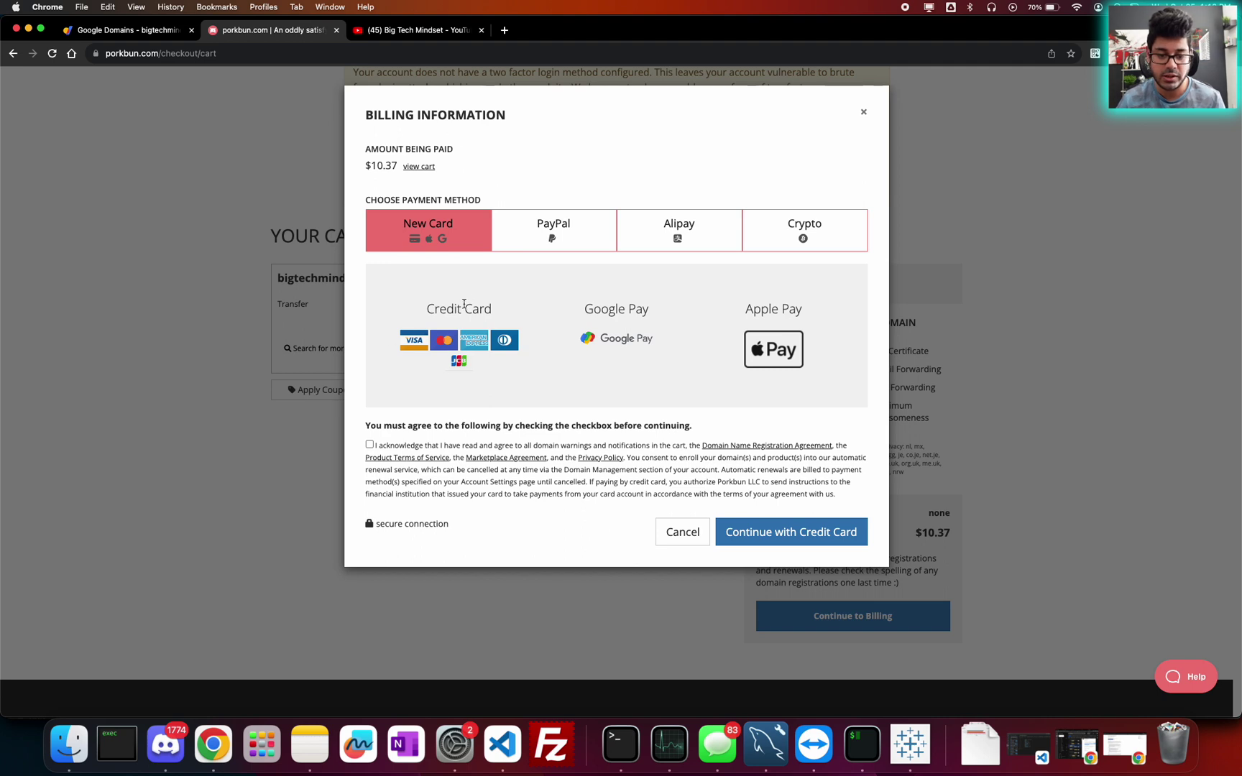
pyautogui.click(441, 240)
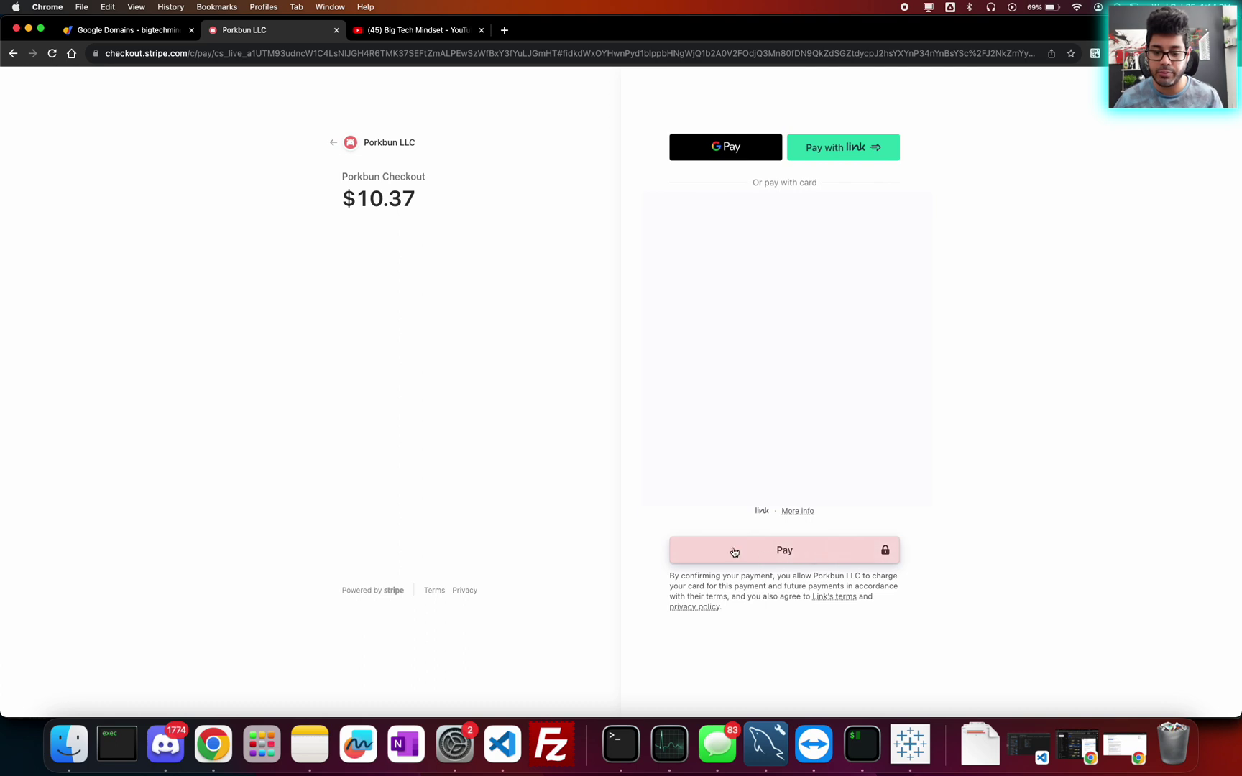
pyautogui.click(766, 559)
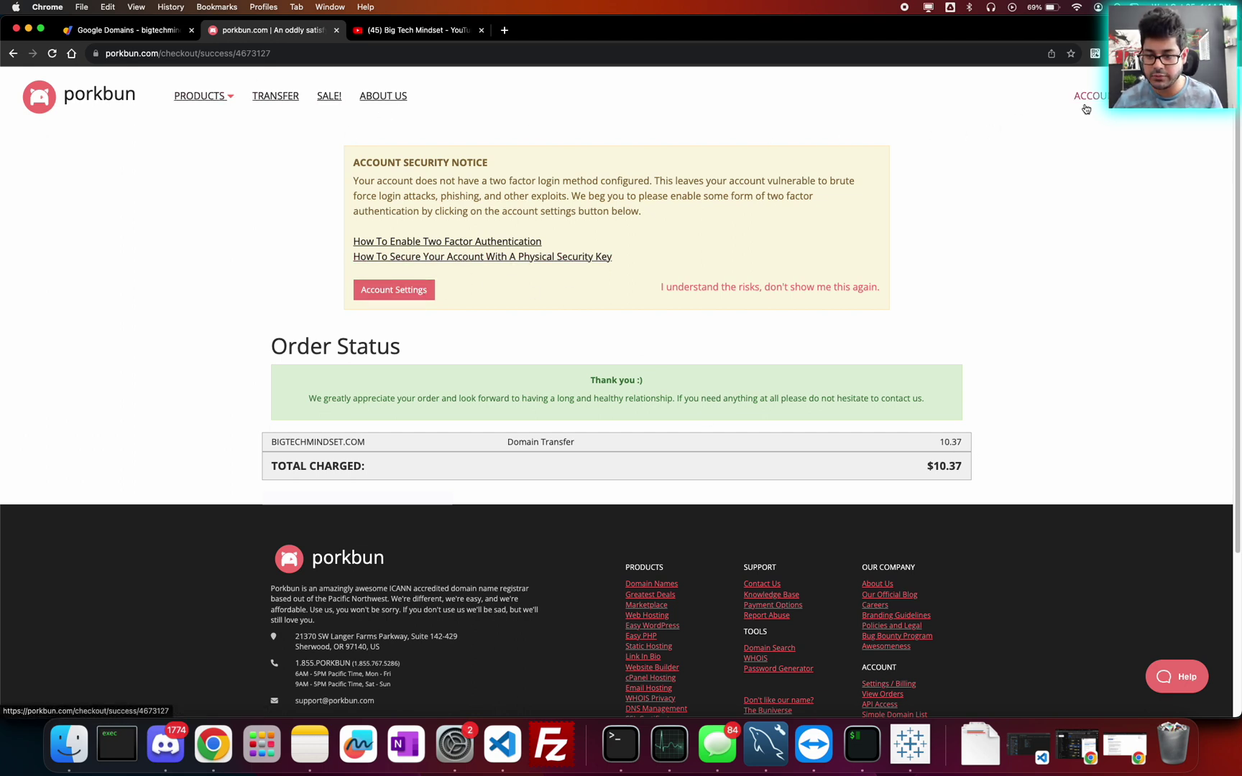
# View the domain transfers list showing bigtechmindset.com pending whois query, noting the five-day estimate.
pyautogui.moveTo(1086, 108)
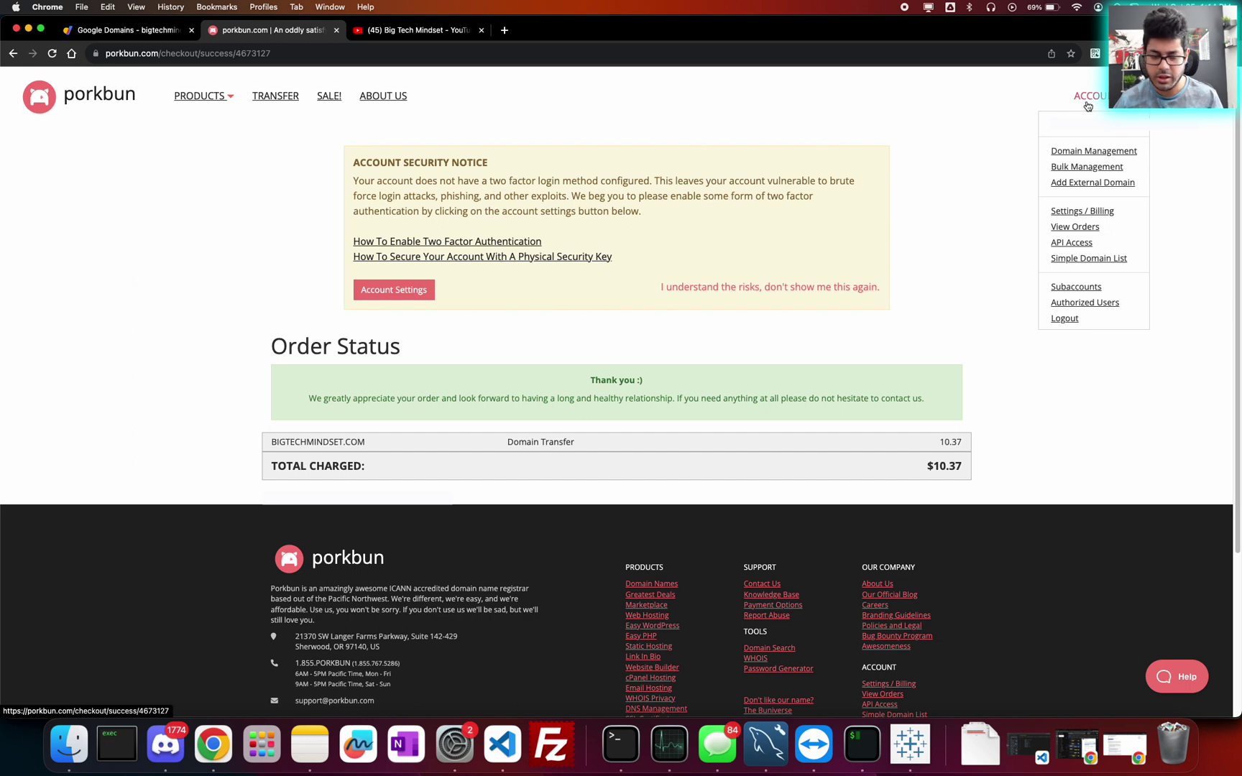
pyautogui.click(1095, 152)
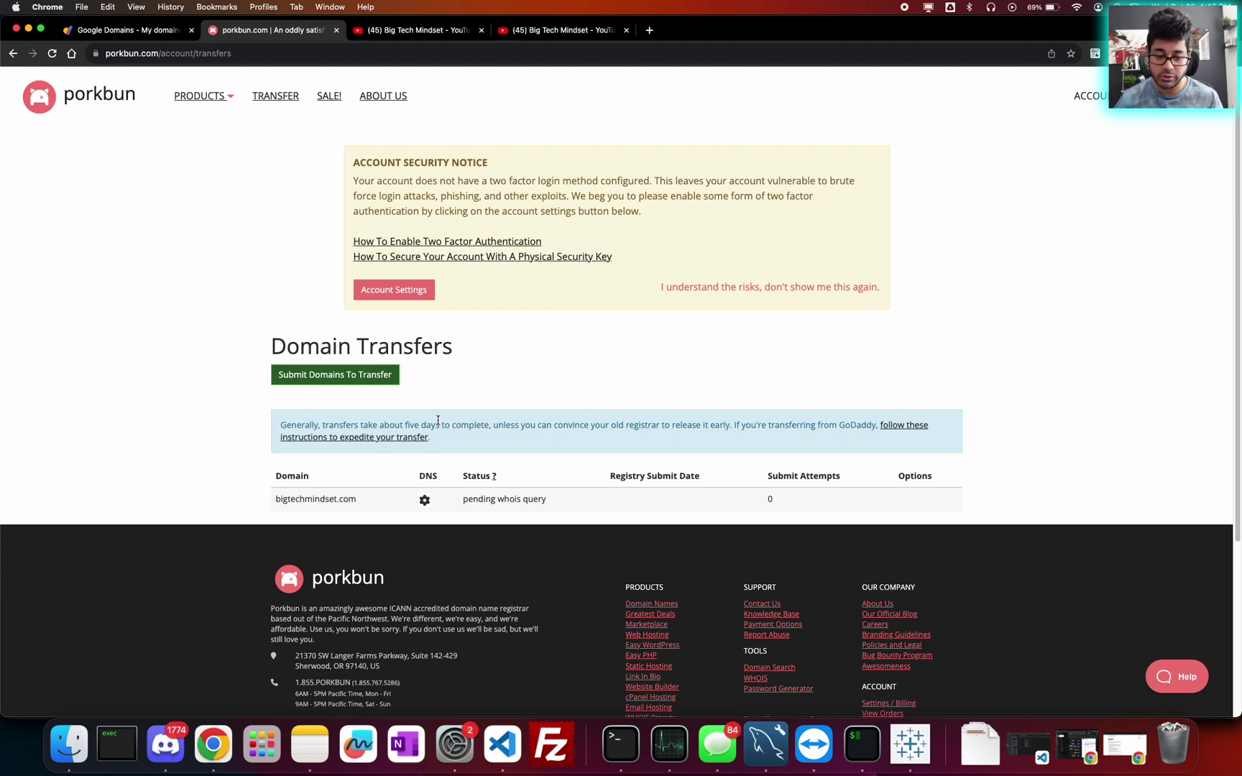
pyautogui.moveTo(408, 425); pyautogui.dragTo(438, 425)
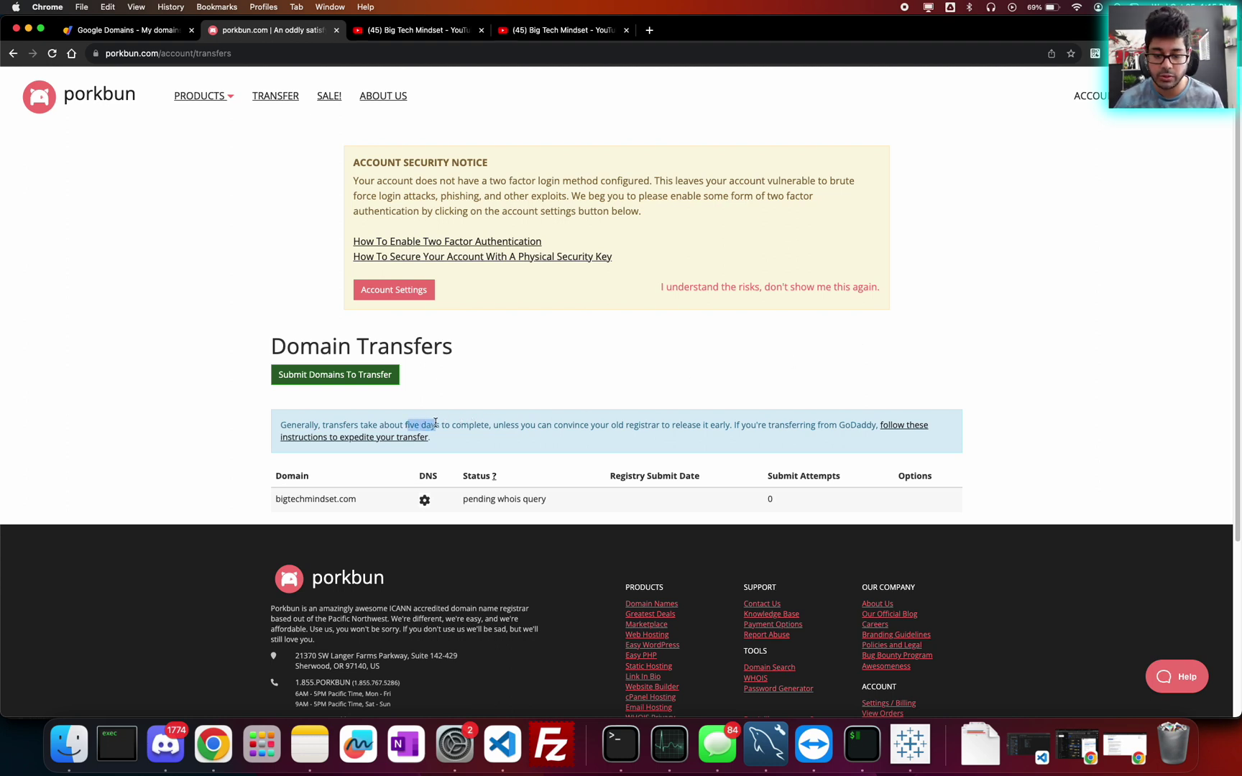
pyautogui.click(440, 425)
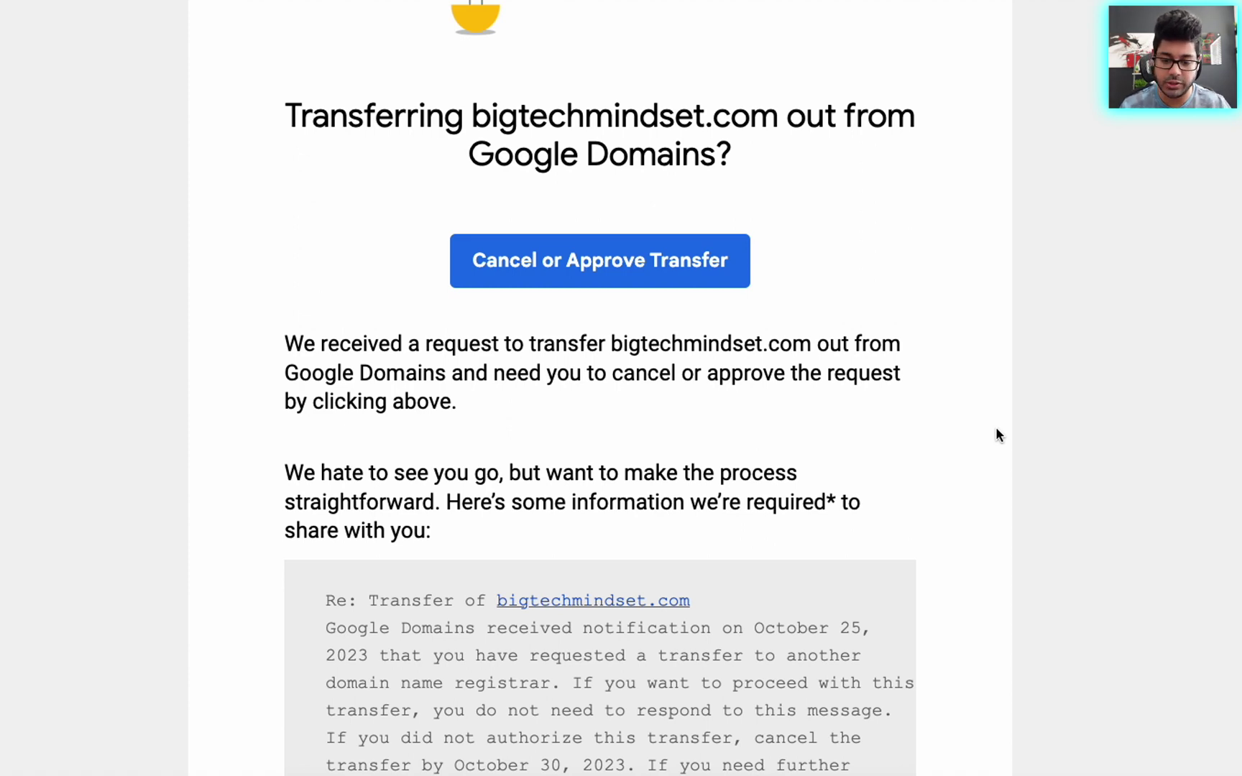
# Read through the Google Domains approval email and Porkbun's Transfer Complete email for bigtechmindset.com.
pyautogui.scroll(3, 821, 428)
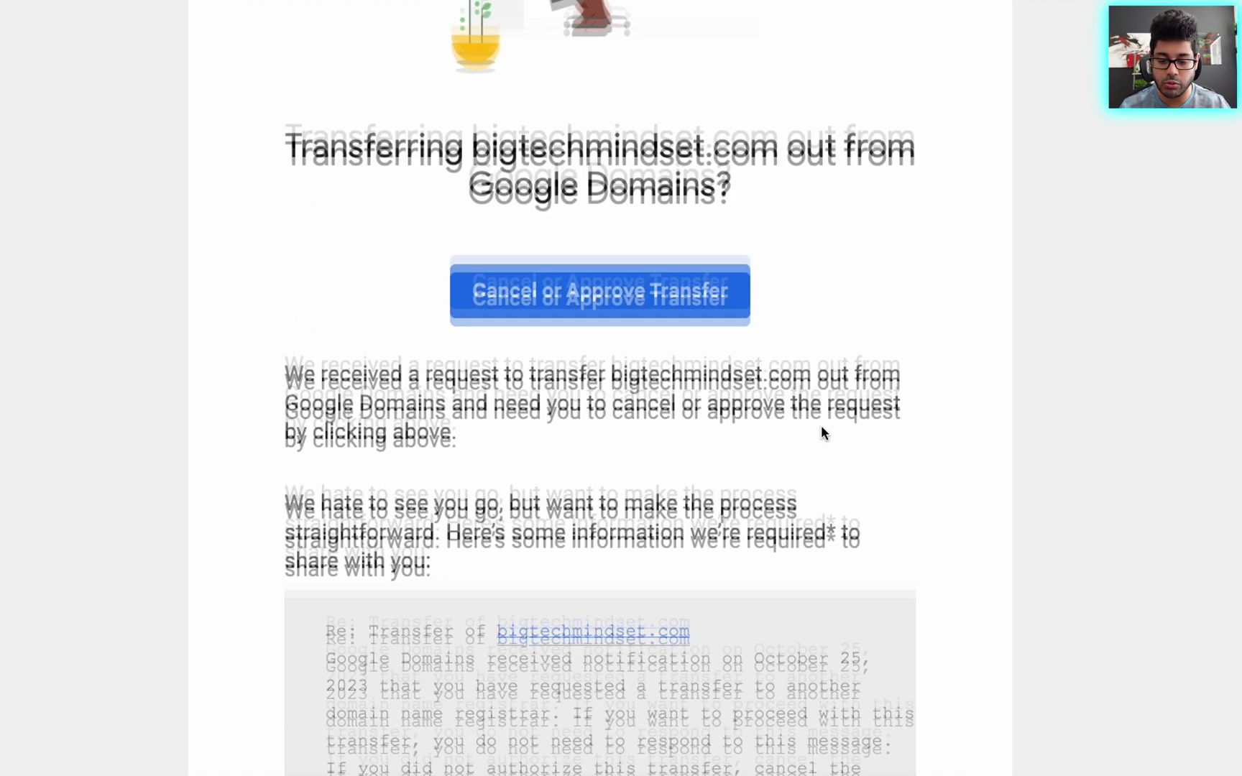
pyautogui.scroll(-1, 821, 426)
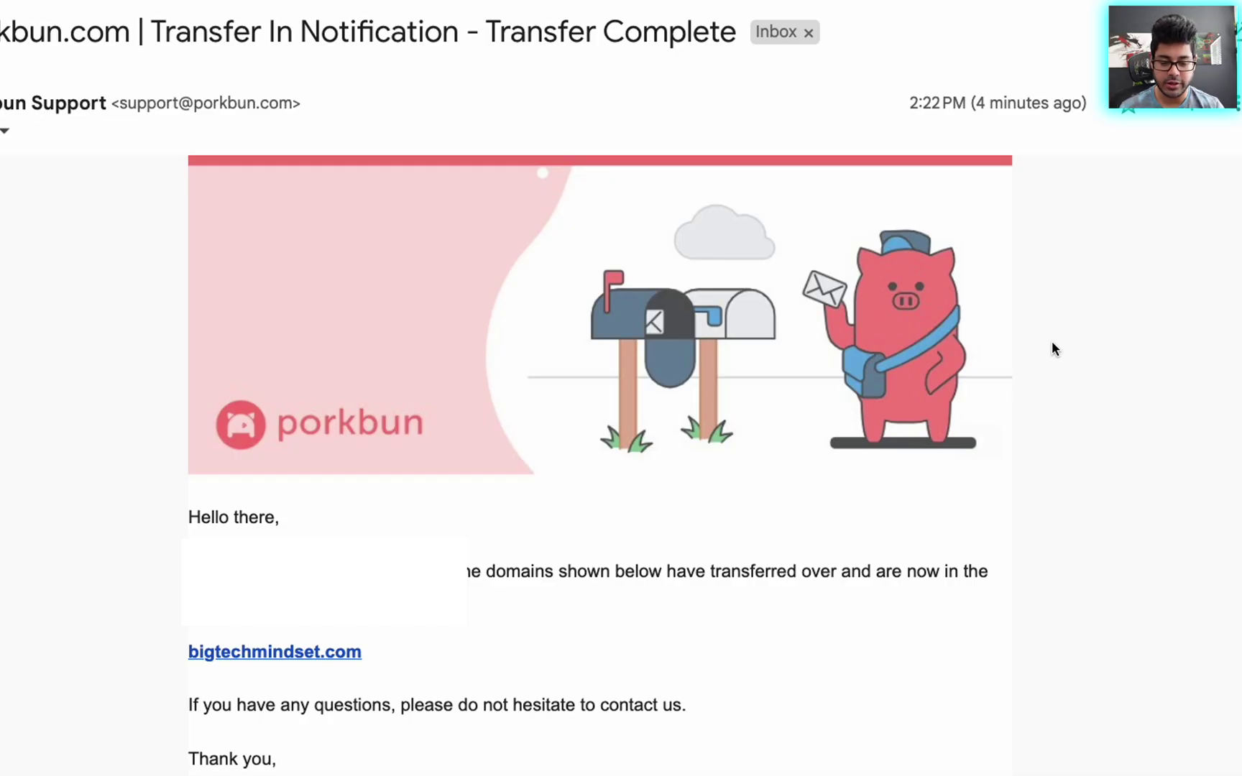
pyautogui.scroll(-2, 1051, 343)
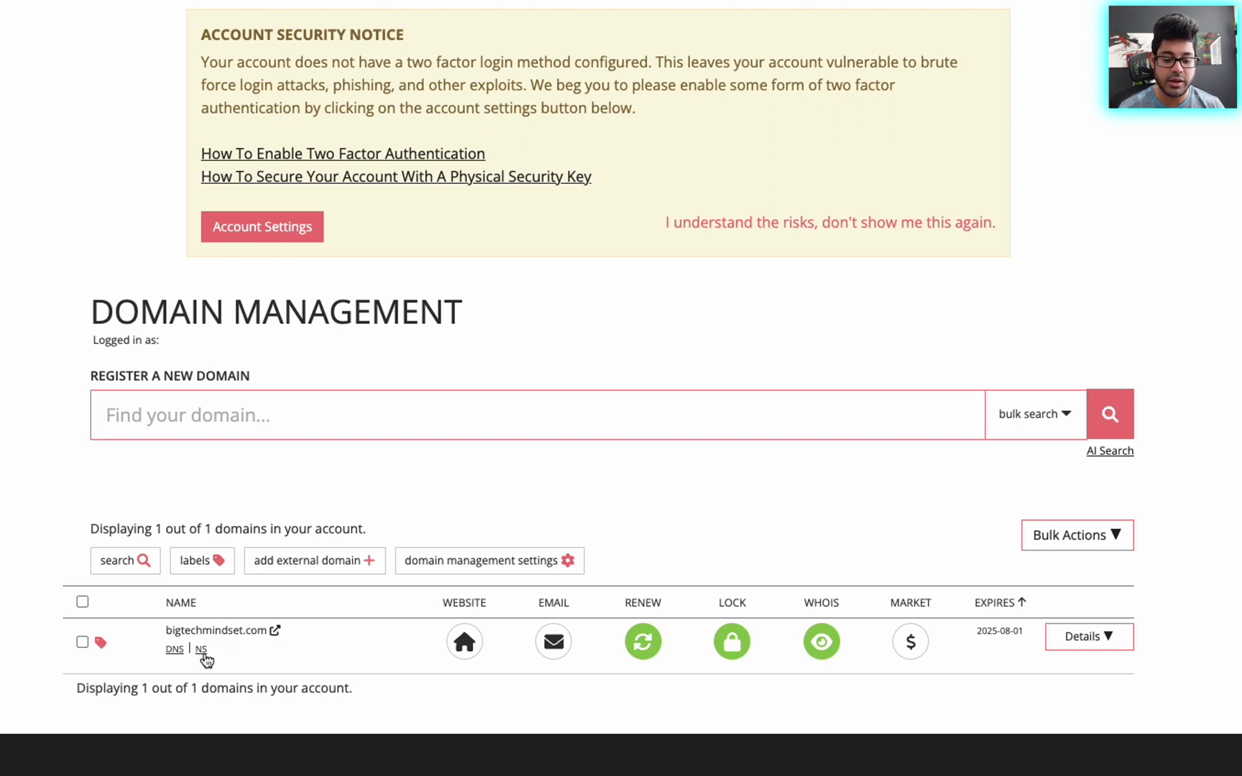
pyautogui.click(202, 652)
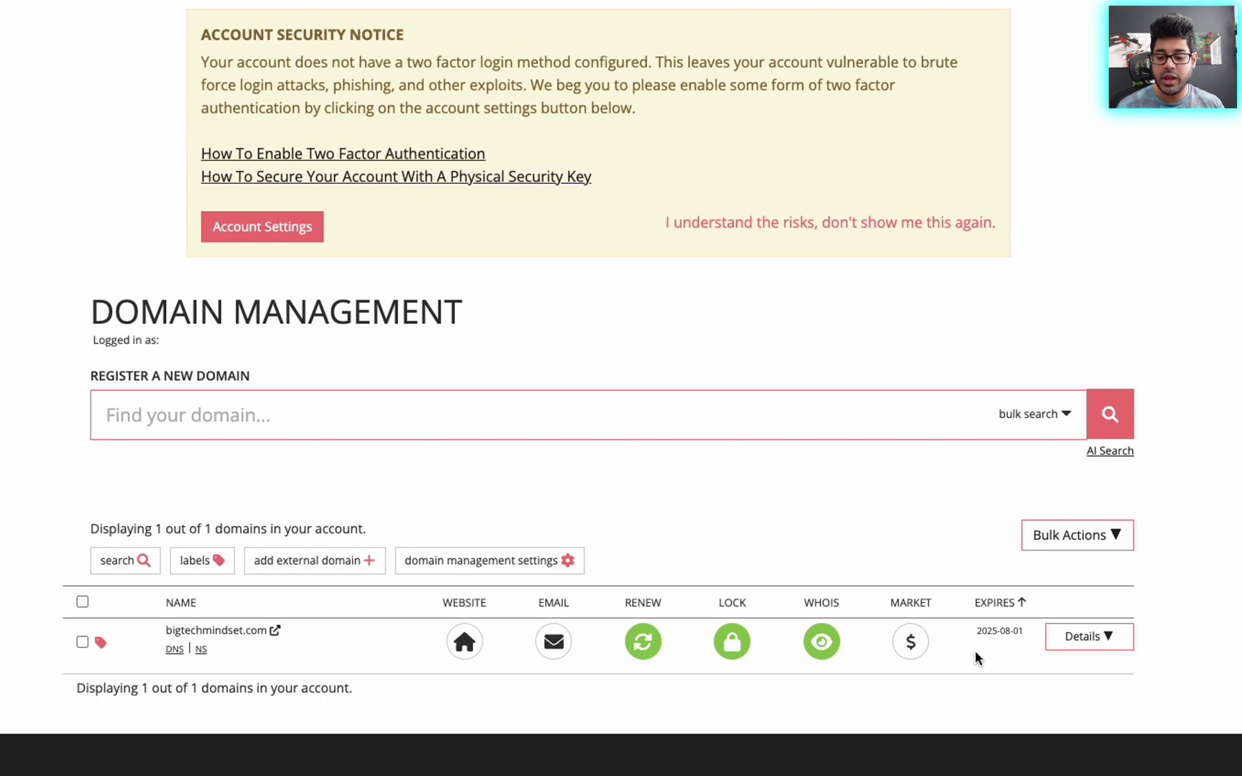
pyautogui.moveTo(1009, 626)
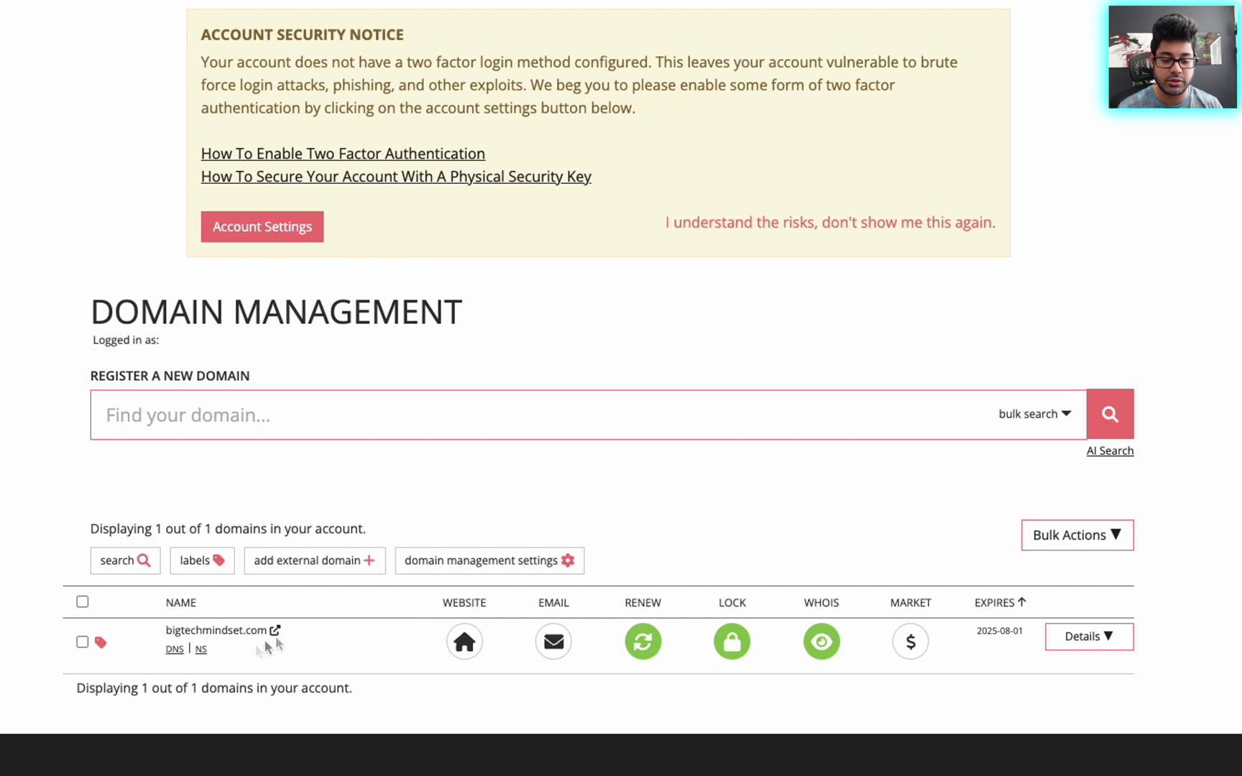
pyautogui.click(174, 649)
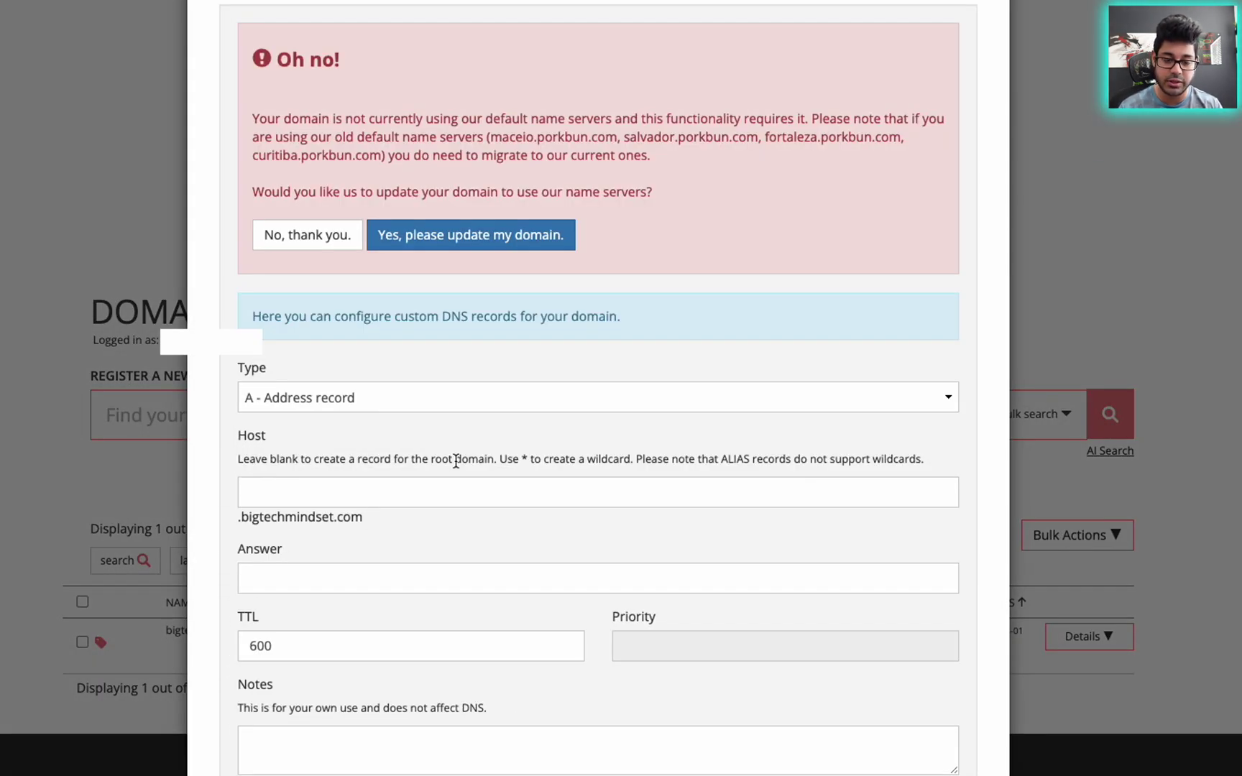
pyautogui.scroll(-3, 455, 460)
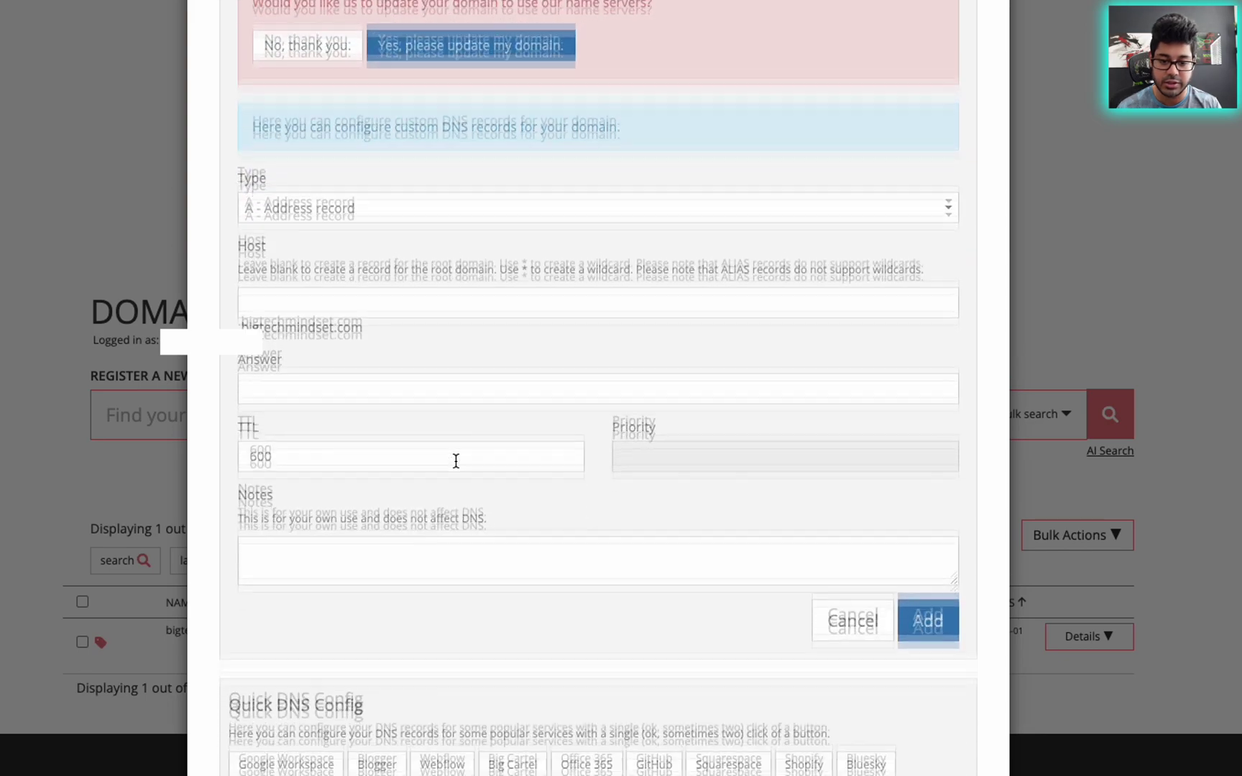
pyautogui.scroll(3, 456, 461)
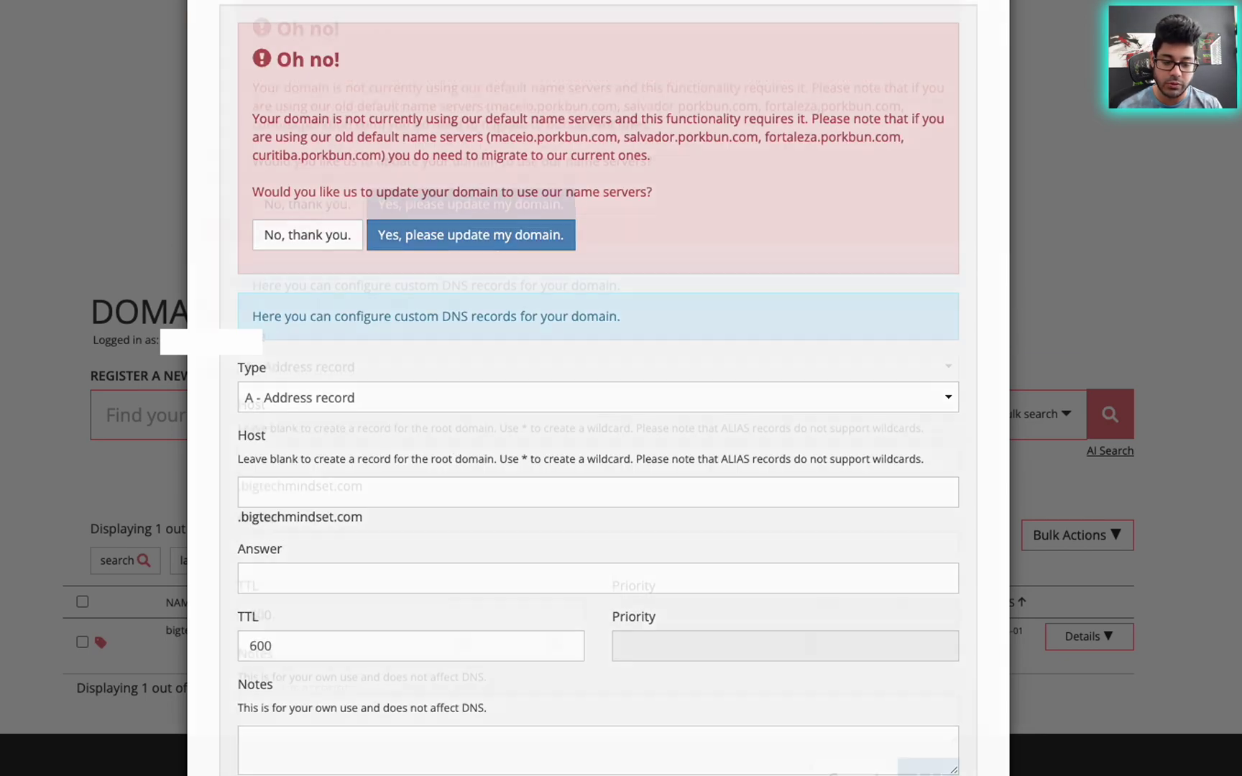
pyautogui.click(470, 235)
pyautogui.moveTo(194, 654)
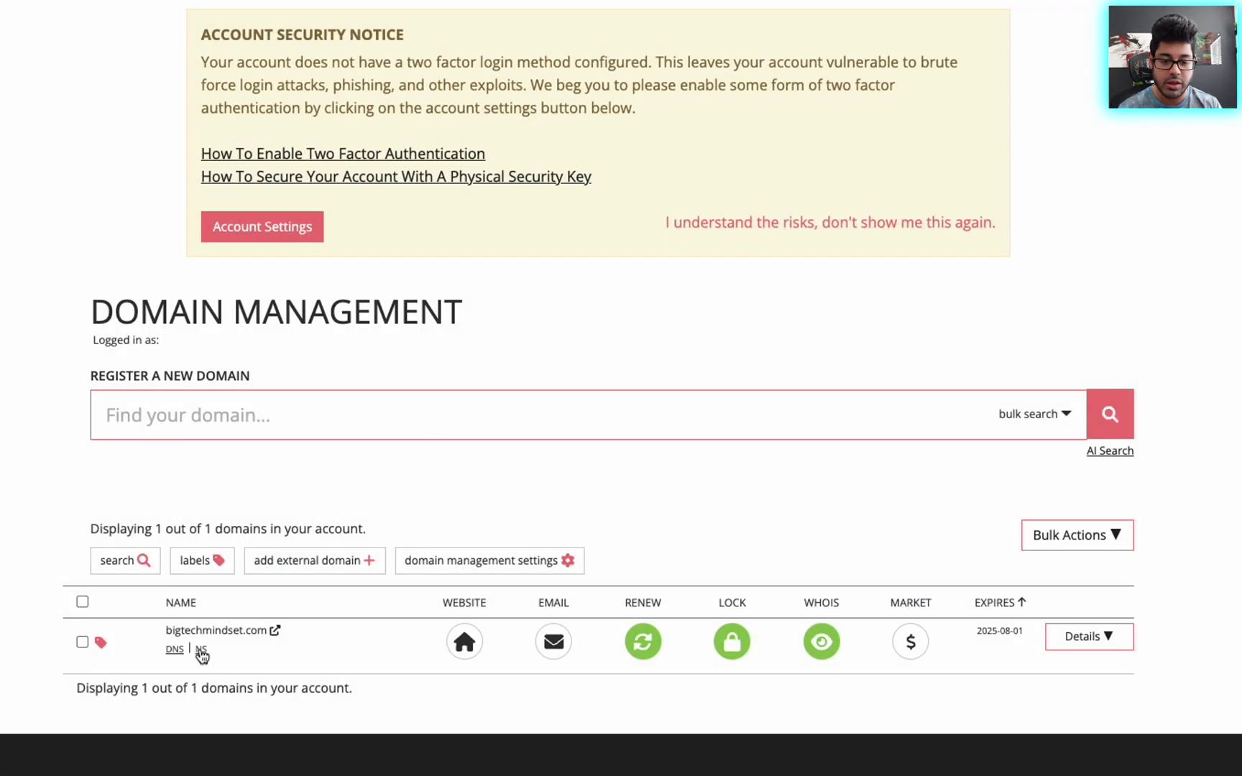
pyautogui.click(201, 650)
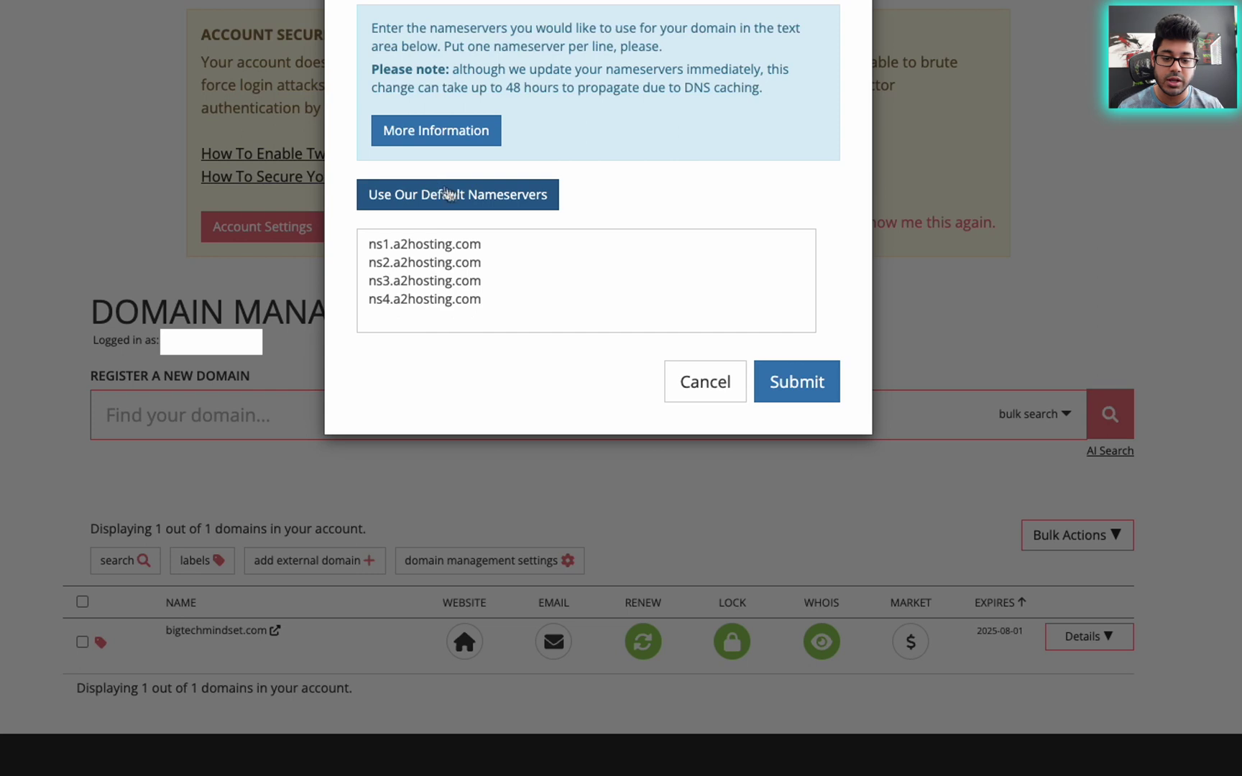
pyautogui.click(534, 205)
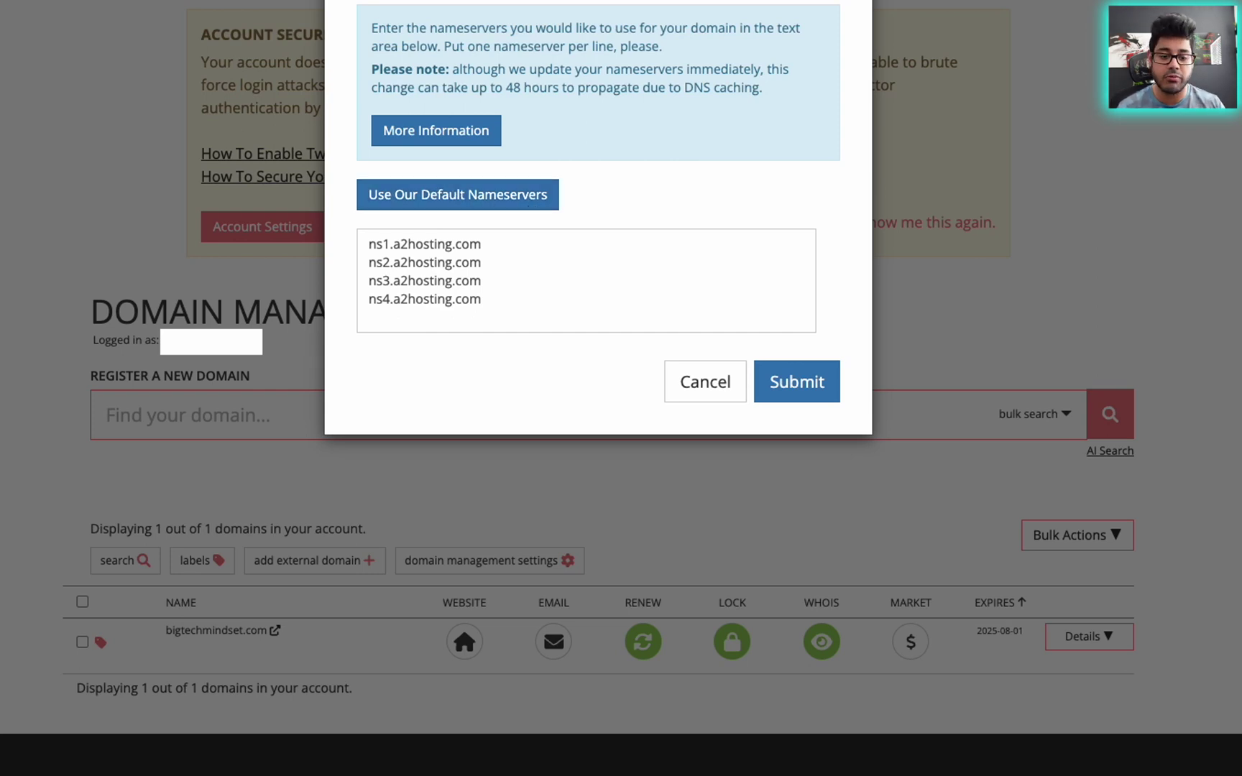